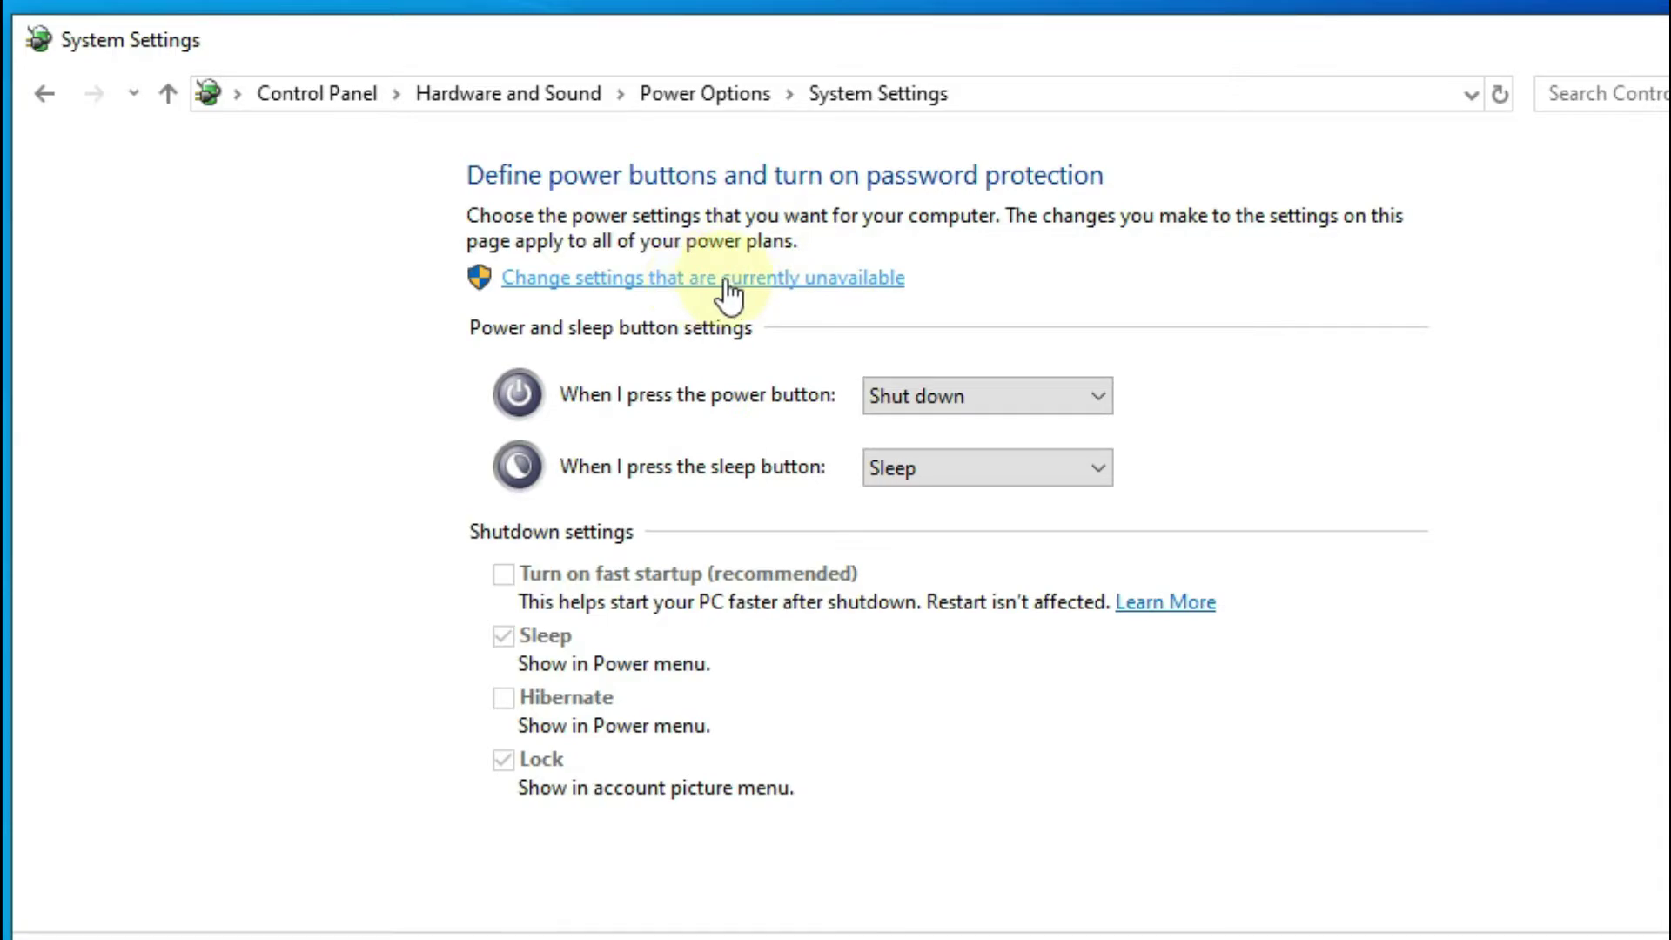
Step: Unlock the unavailable shutdown settings, turn on fast startup, save the changes and close Power Options
click(654, 279)
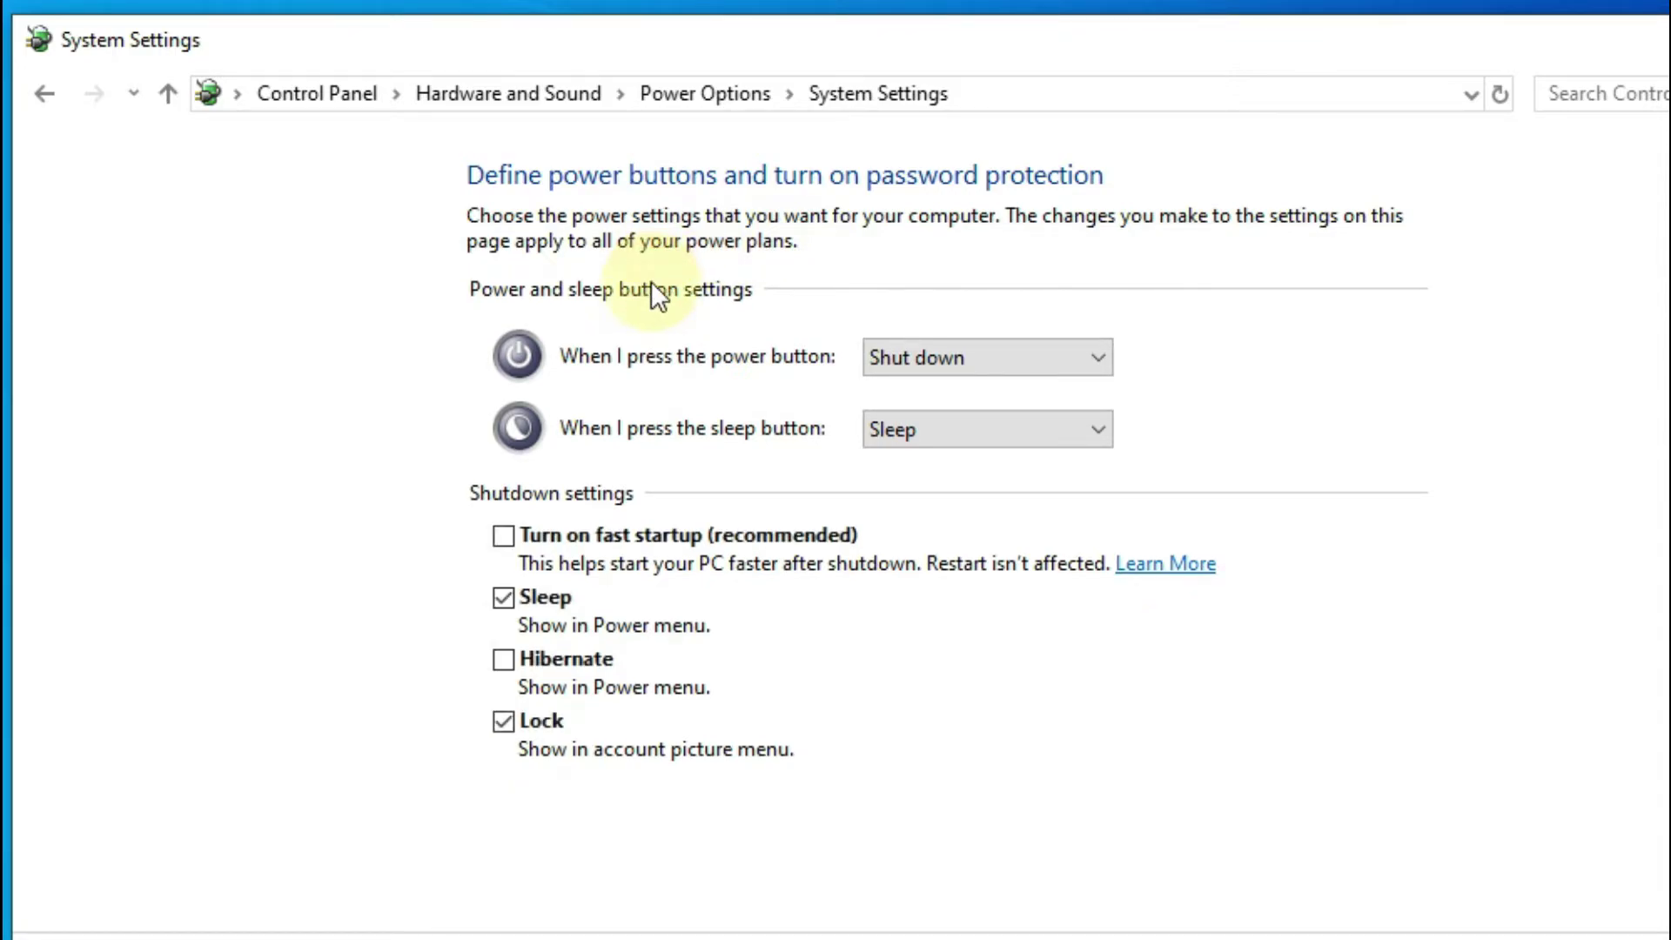
click(502, 536)
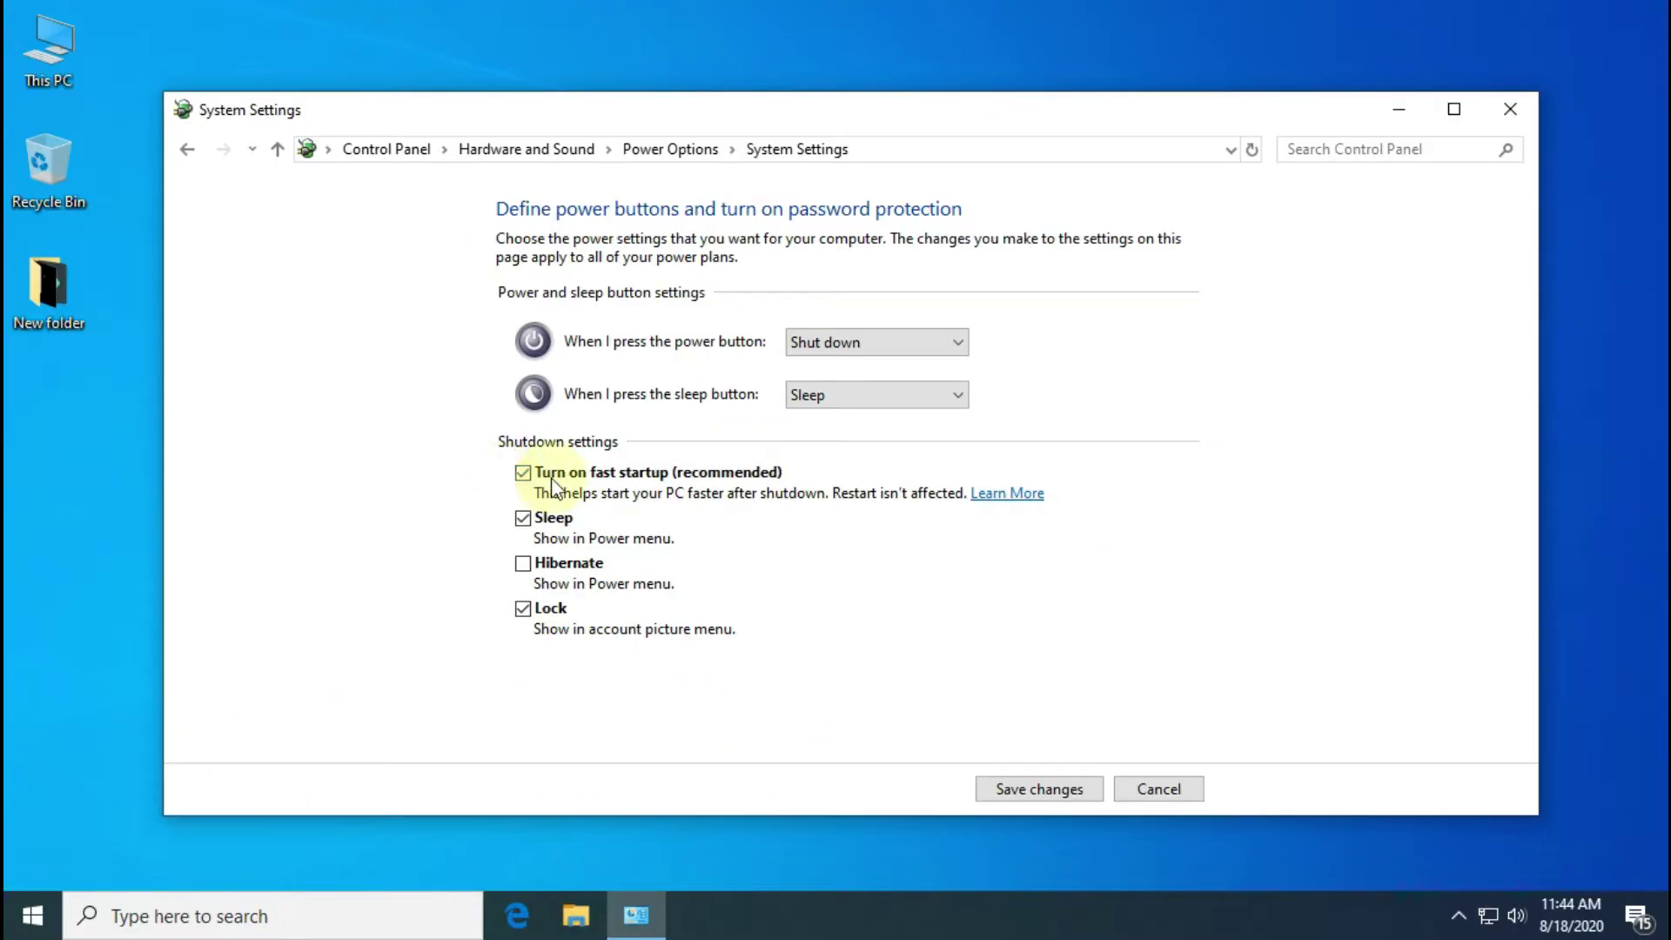
click(1042, 792)
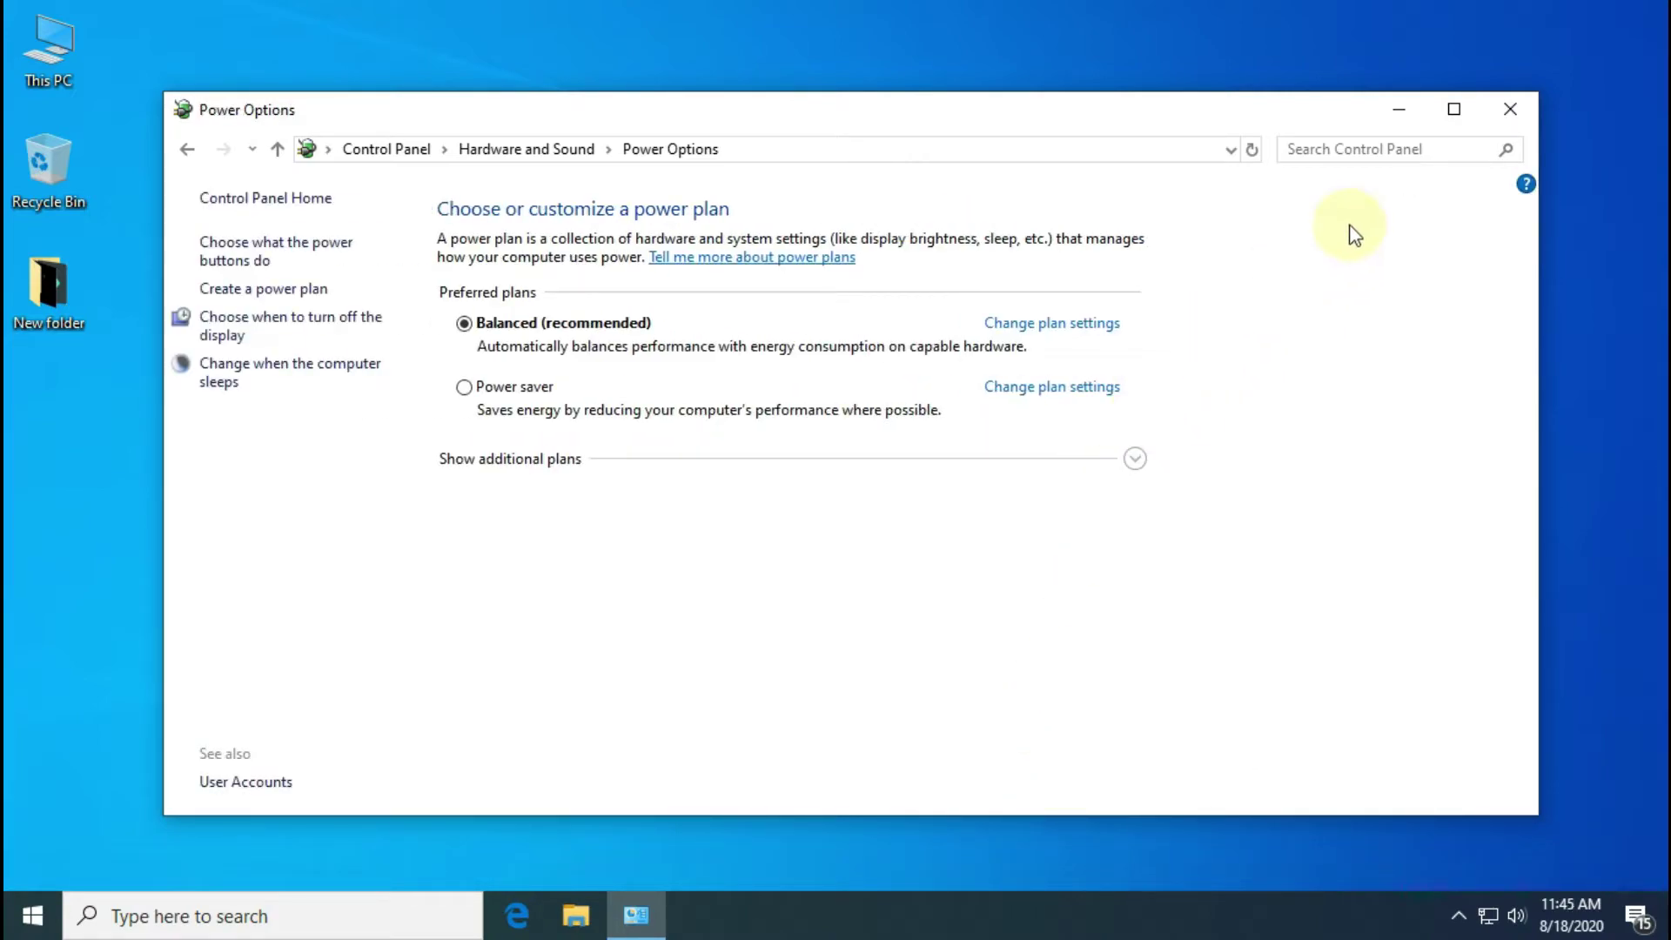
click(1521, 127)
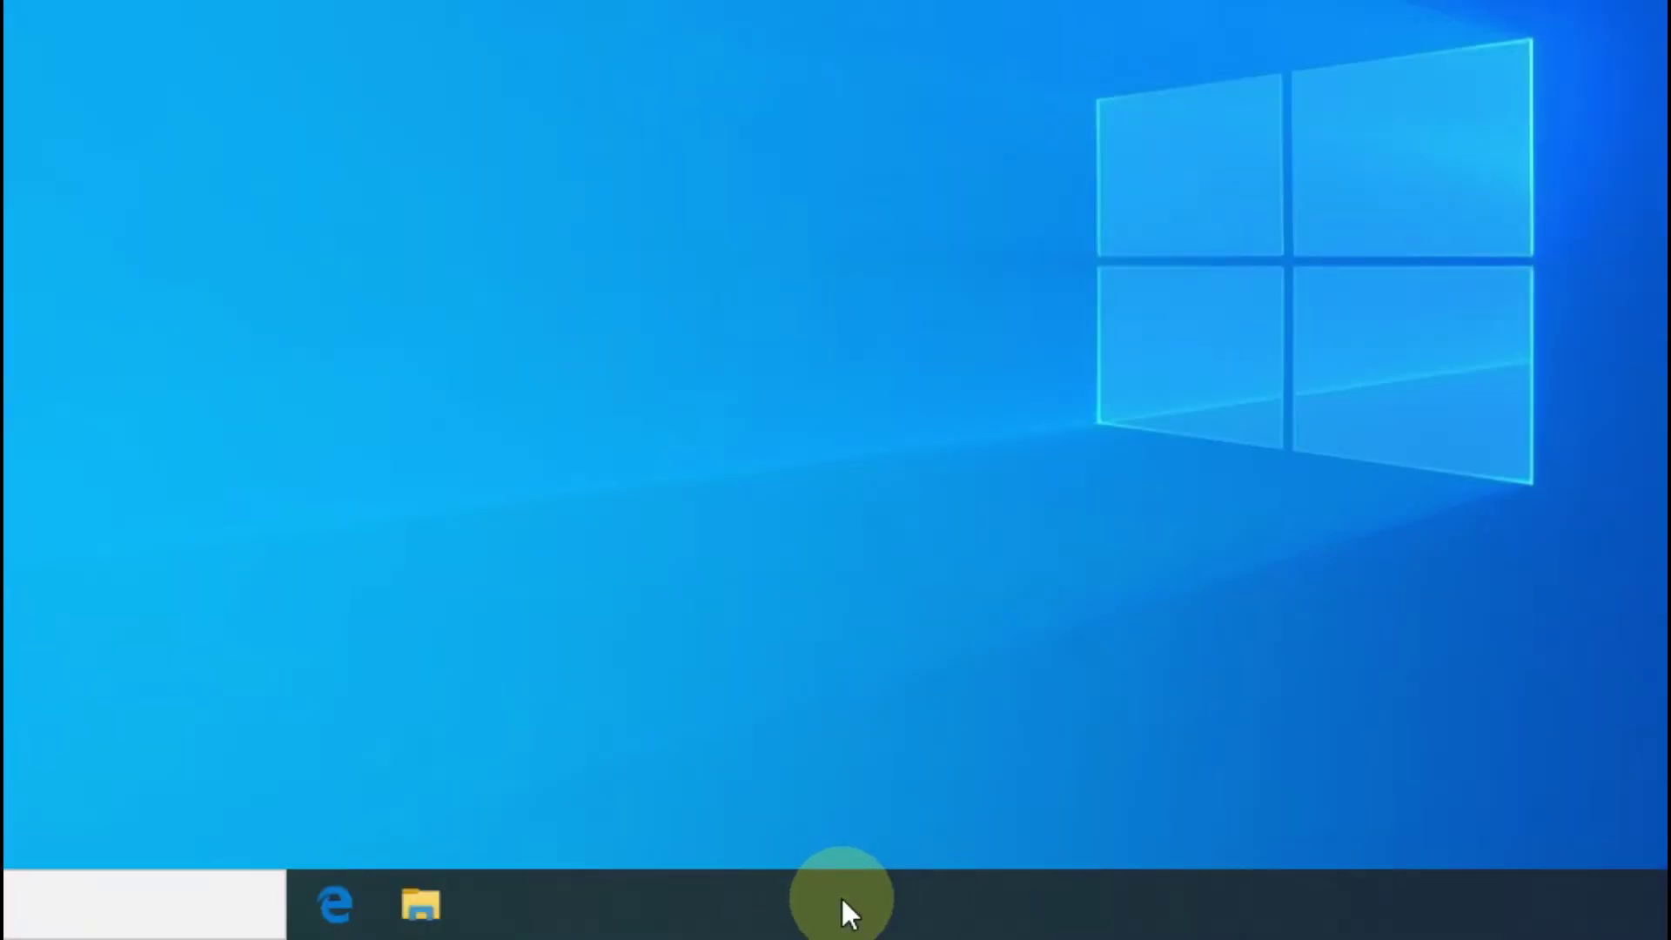
Step: Open Task Manager's list of startup programs and disable Google Chrome
right_click(867, 917)
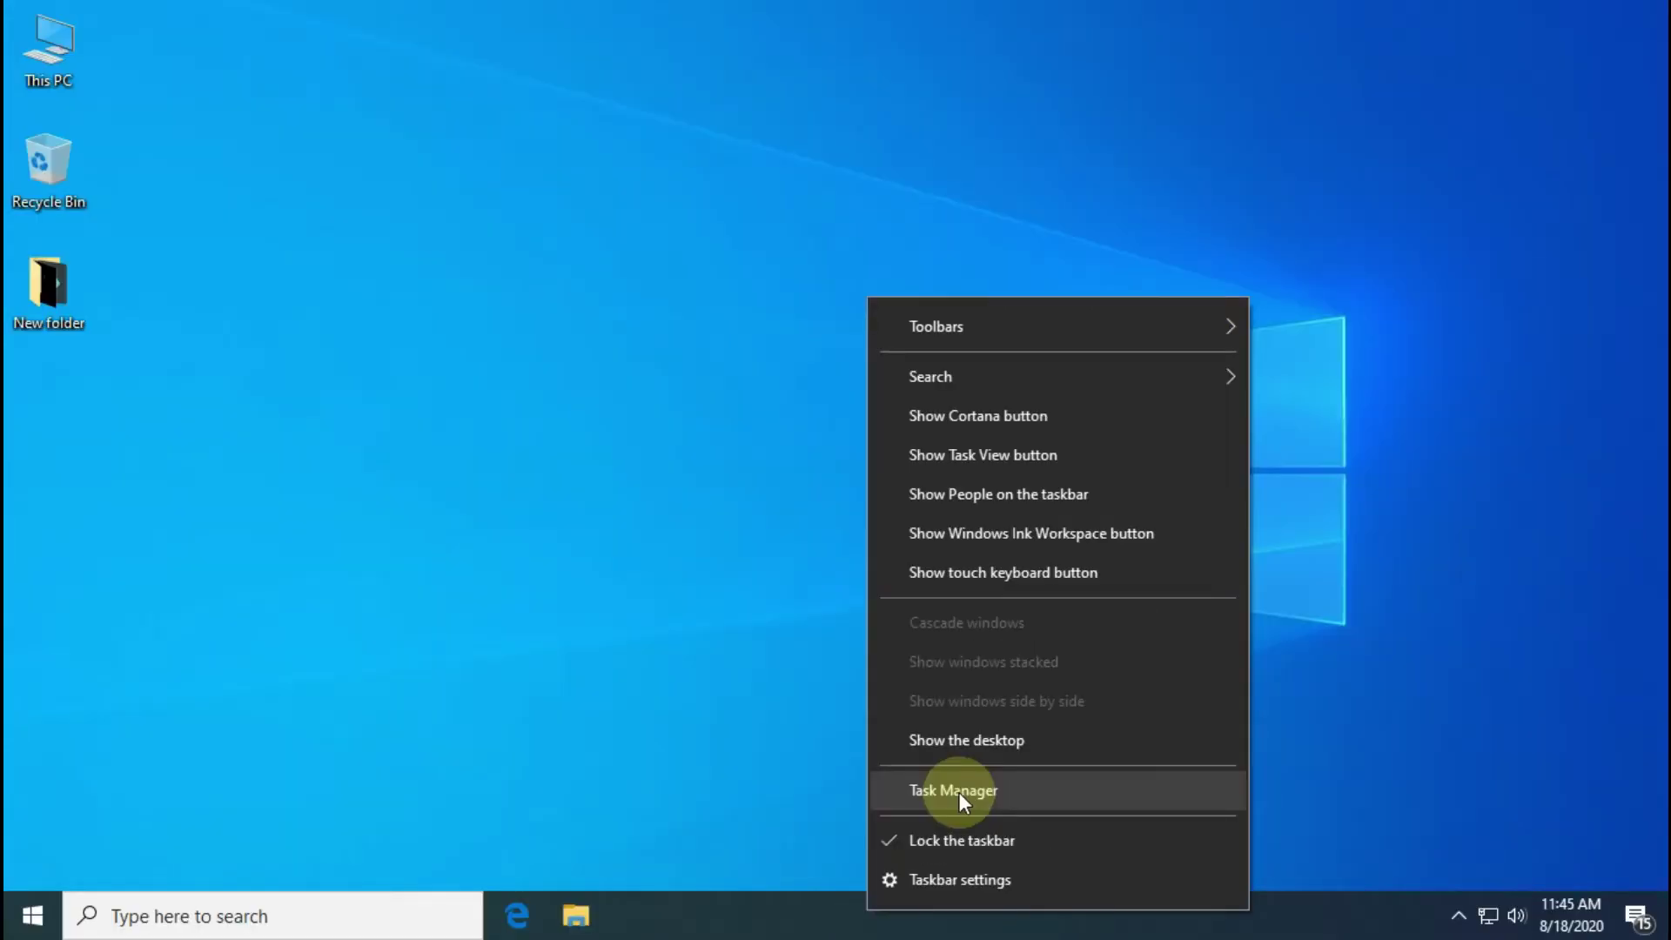
click(955, 728)
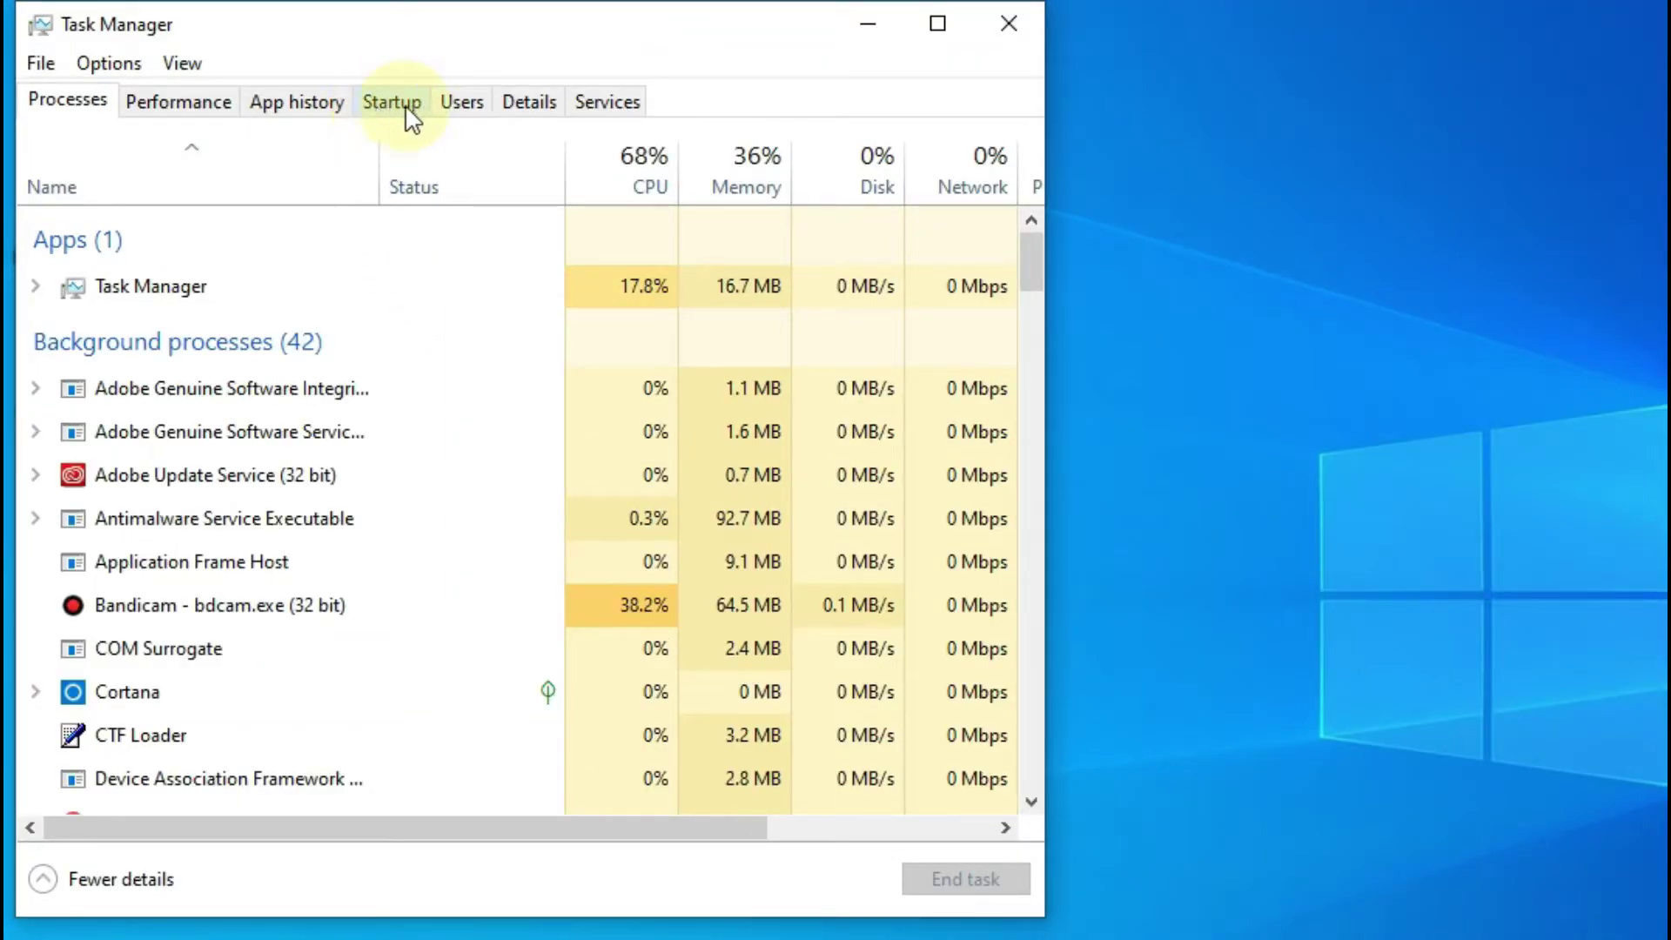
click(404, 113)
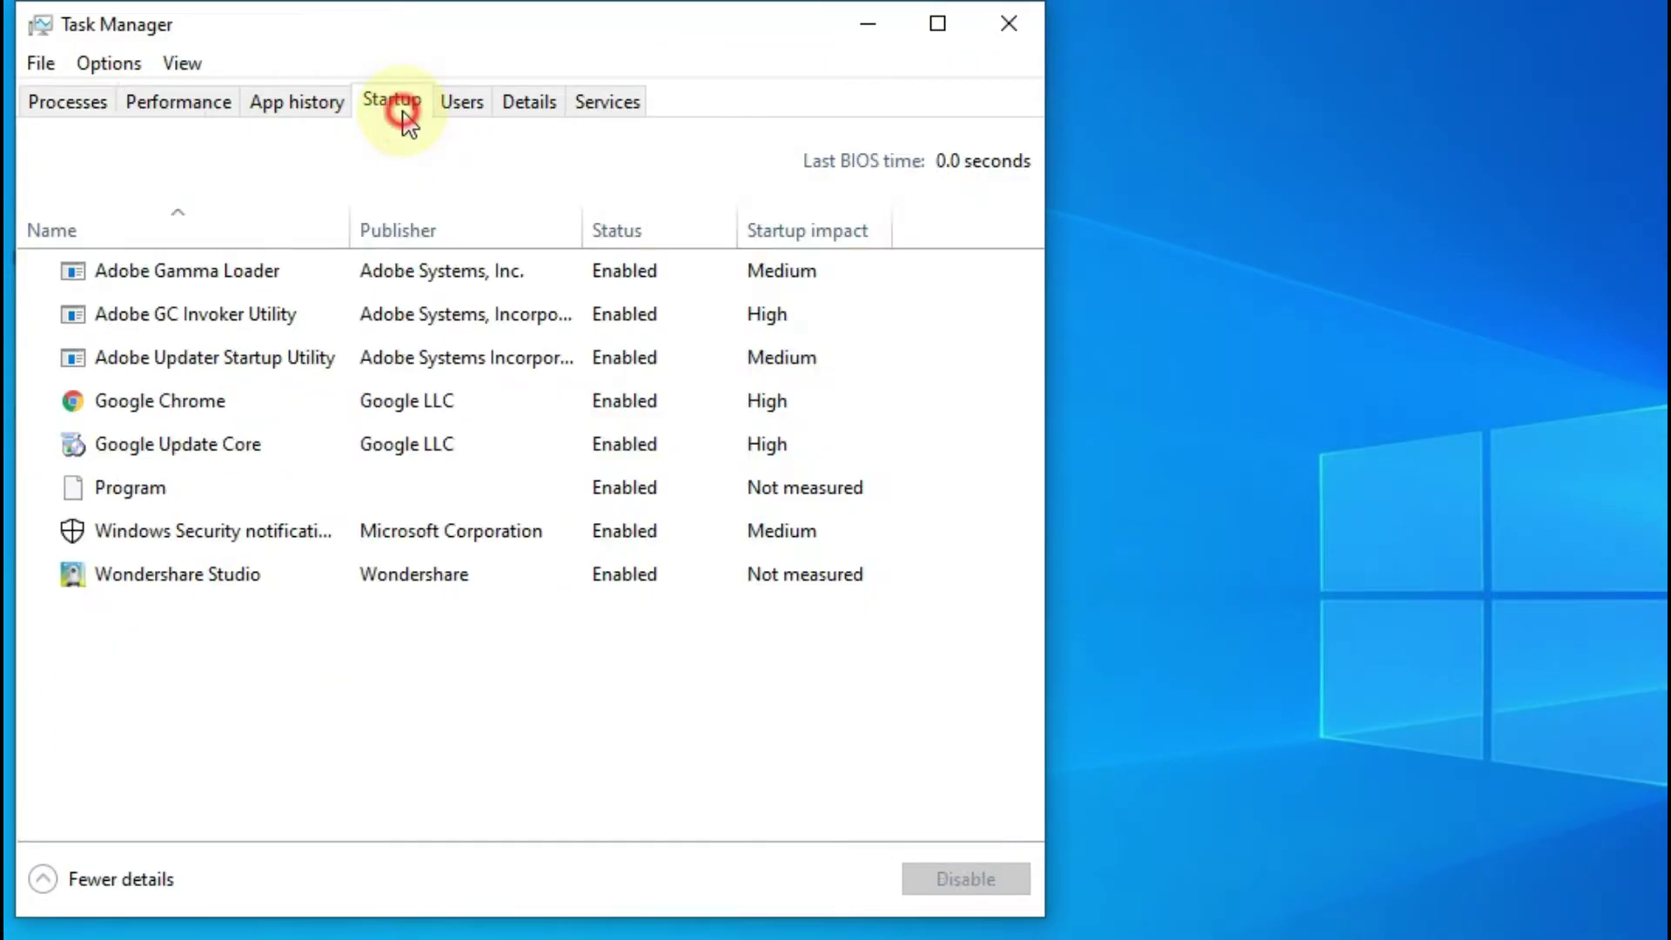
click(175, 407)
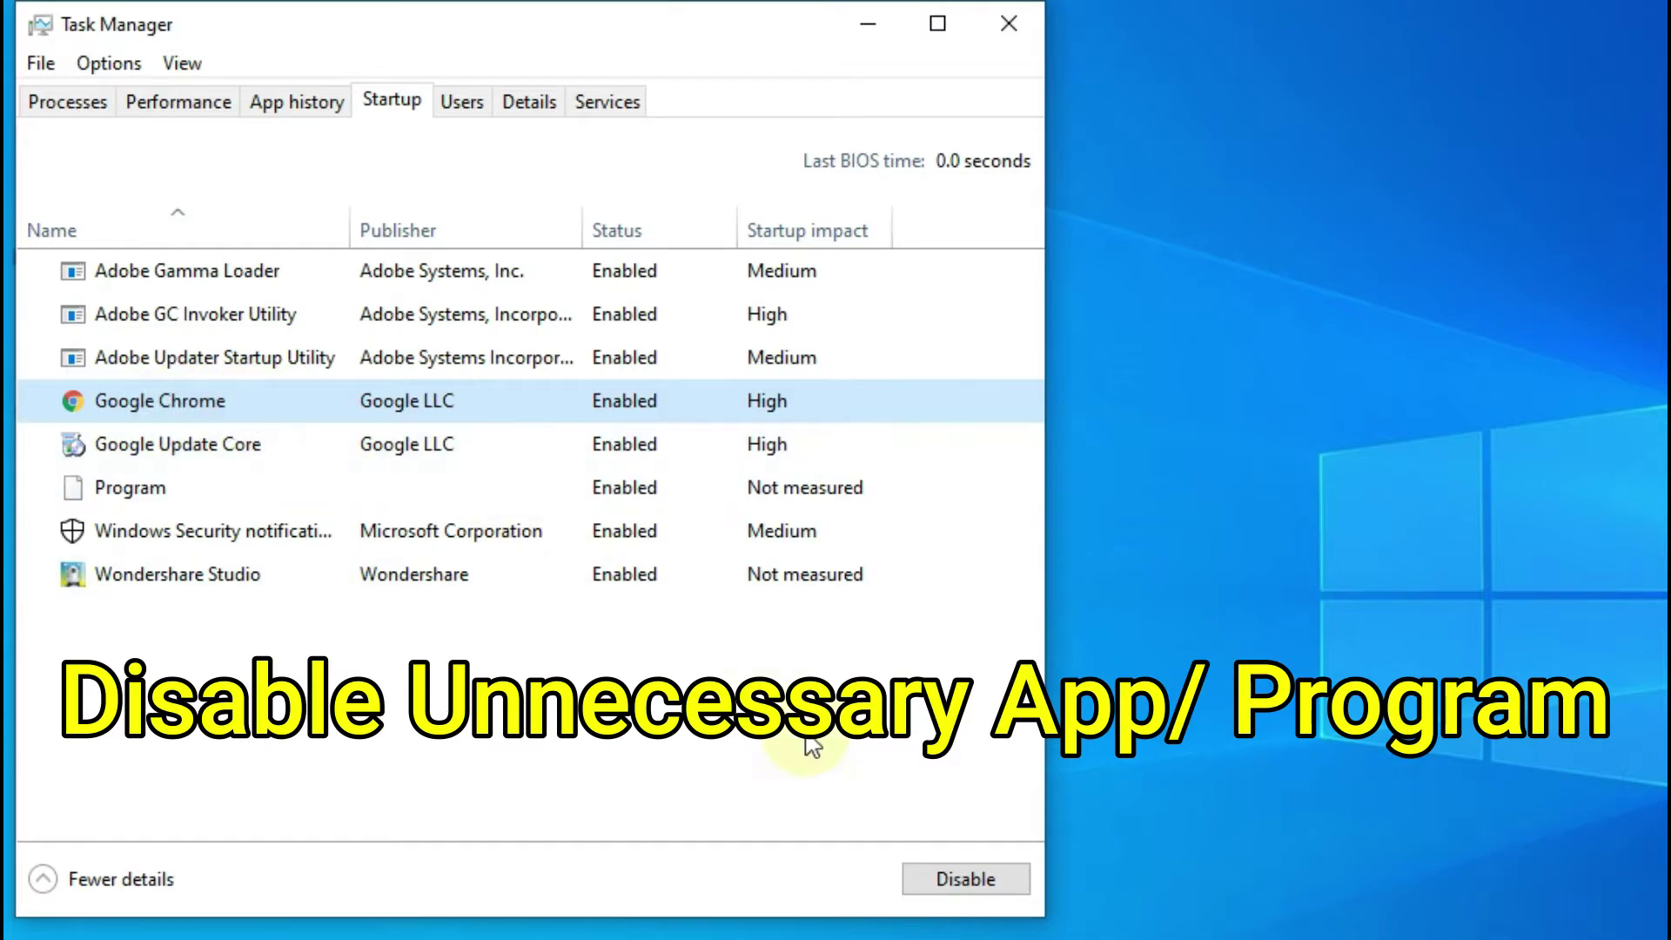
click(966, 883)
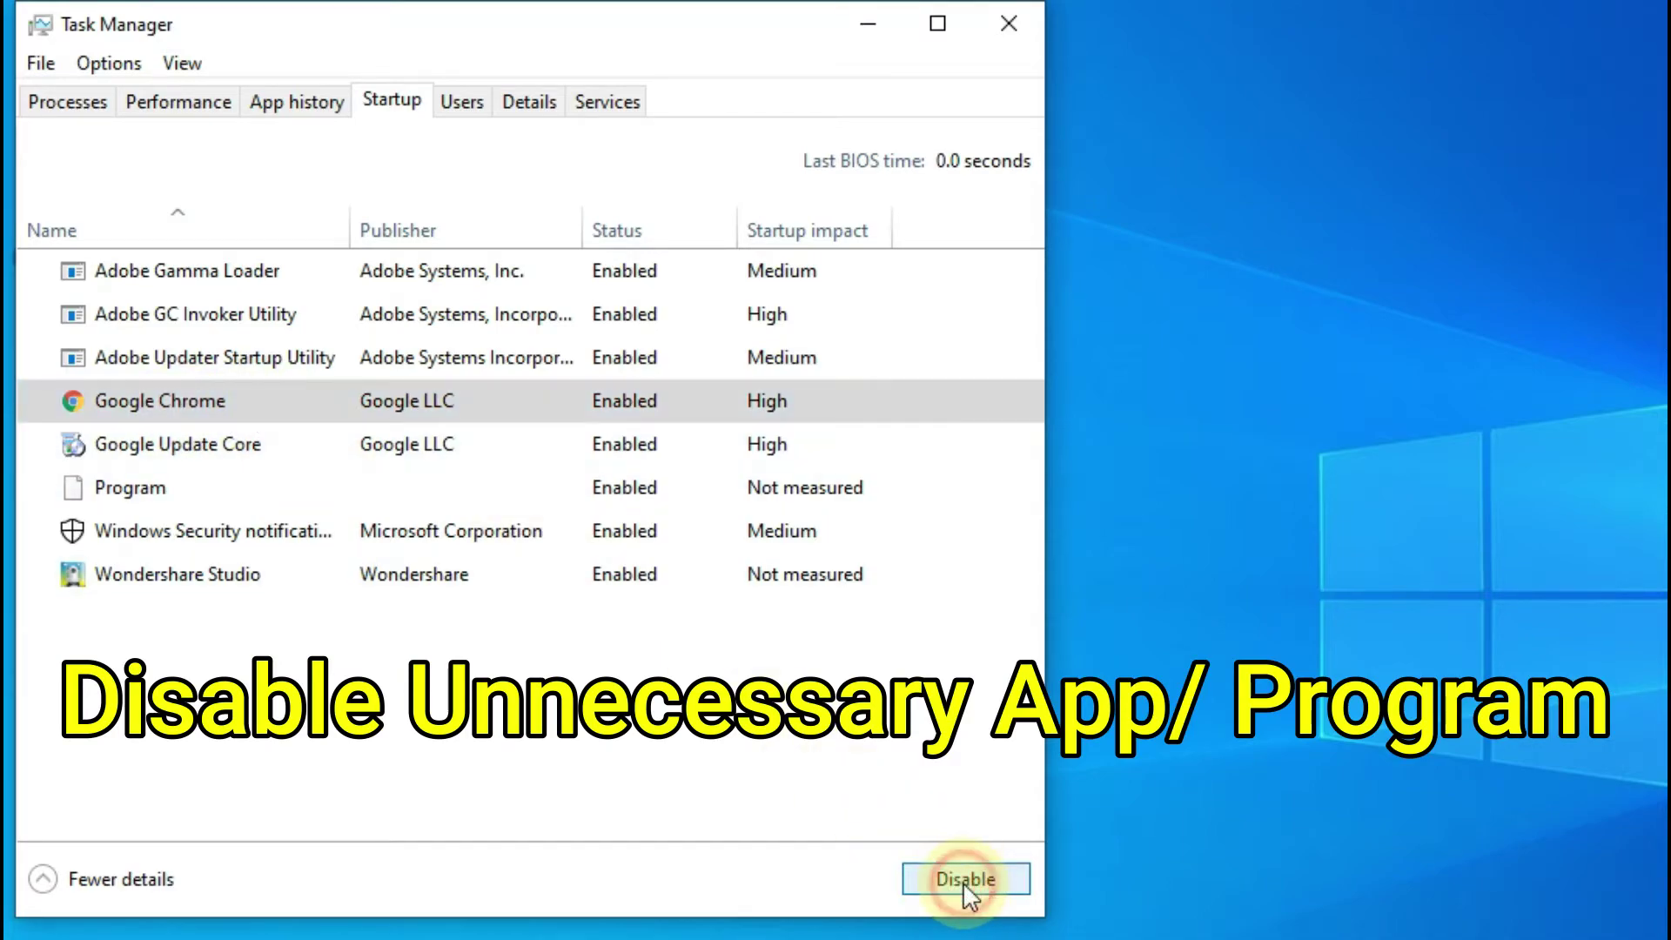
Step: Disable Google Update Core and Wondershare Studio at startup, and close Task Manager
click(314, 460)
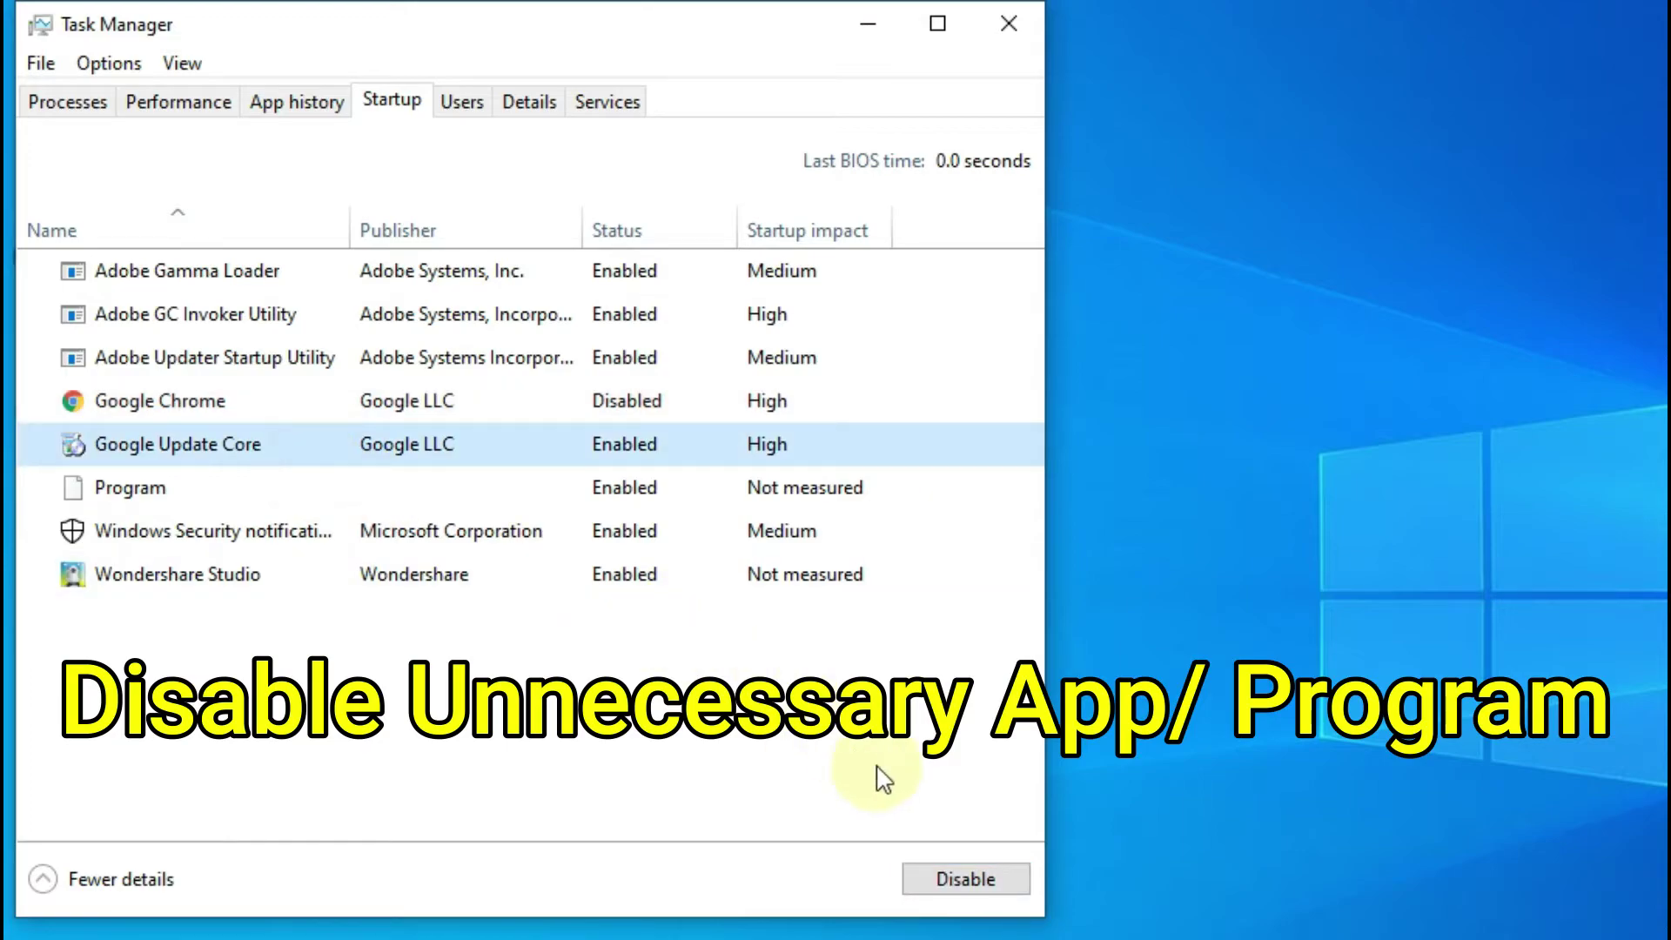
click(965, 881)
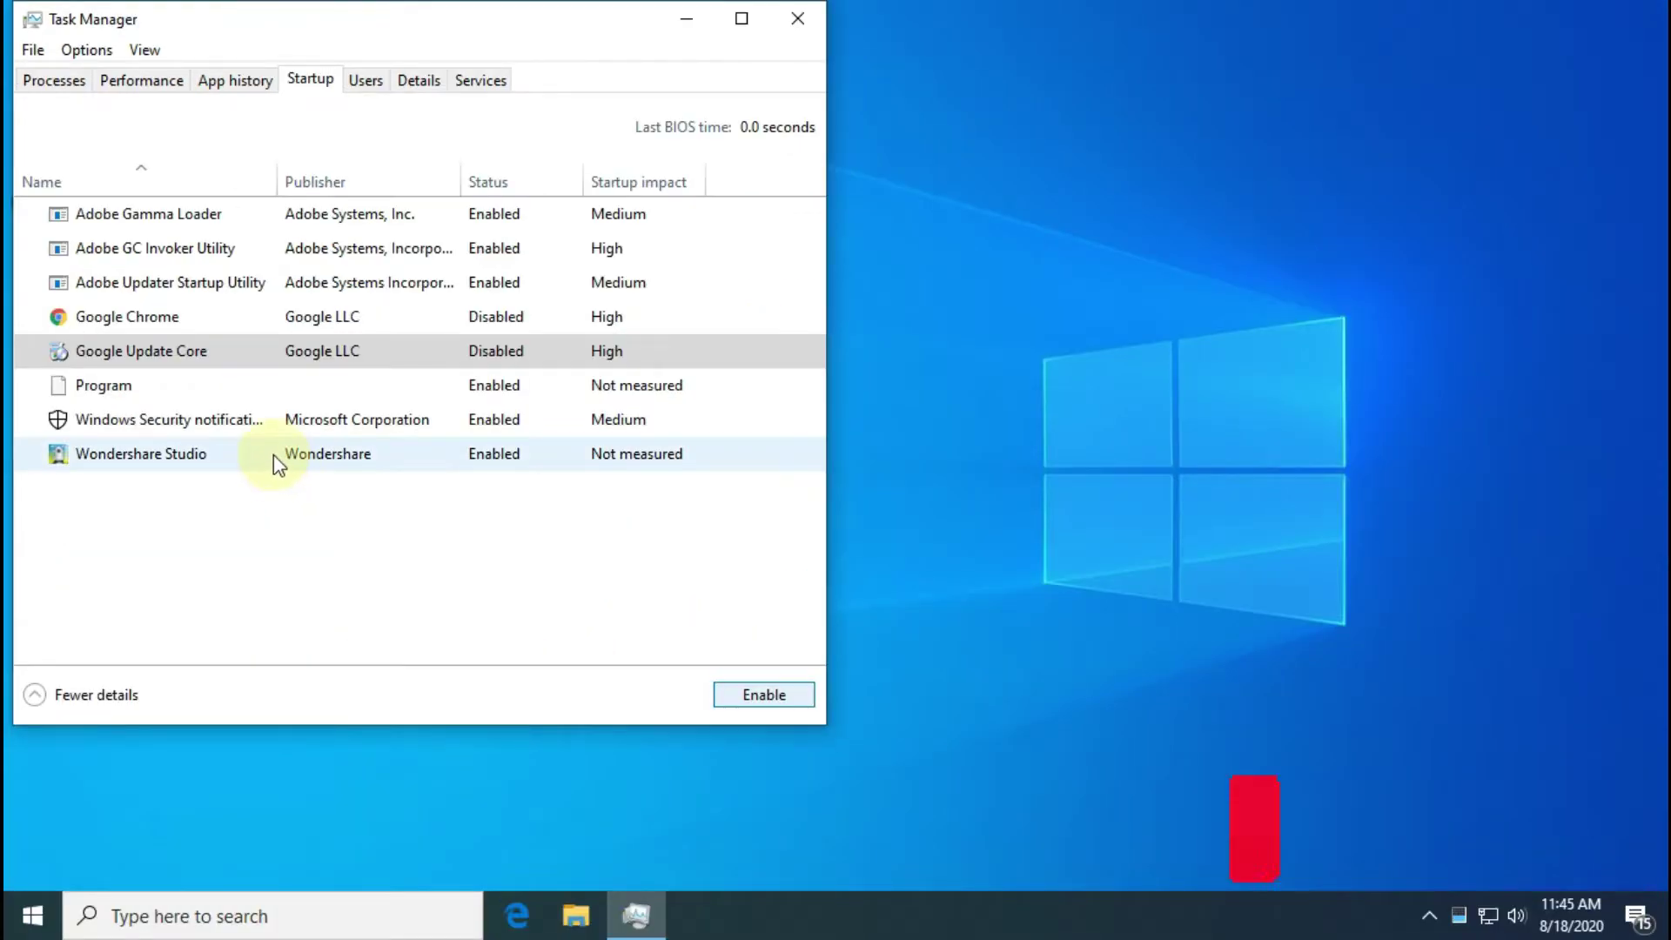
click(273, 454)
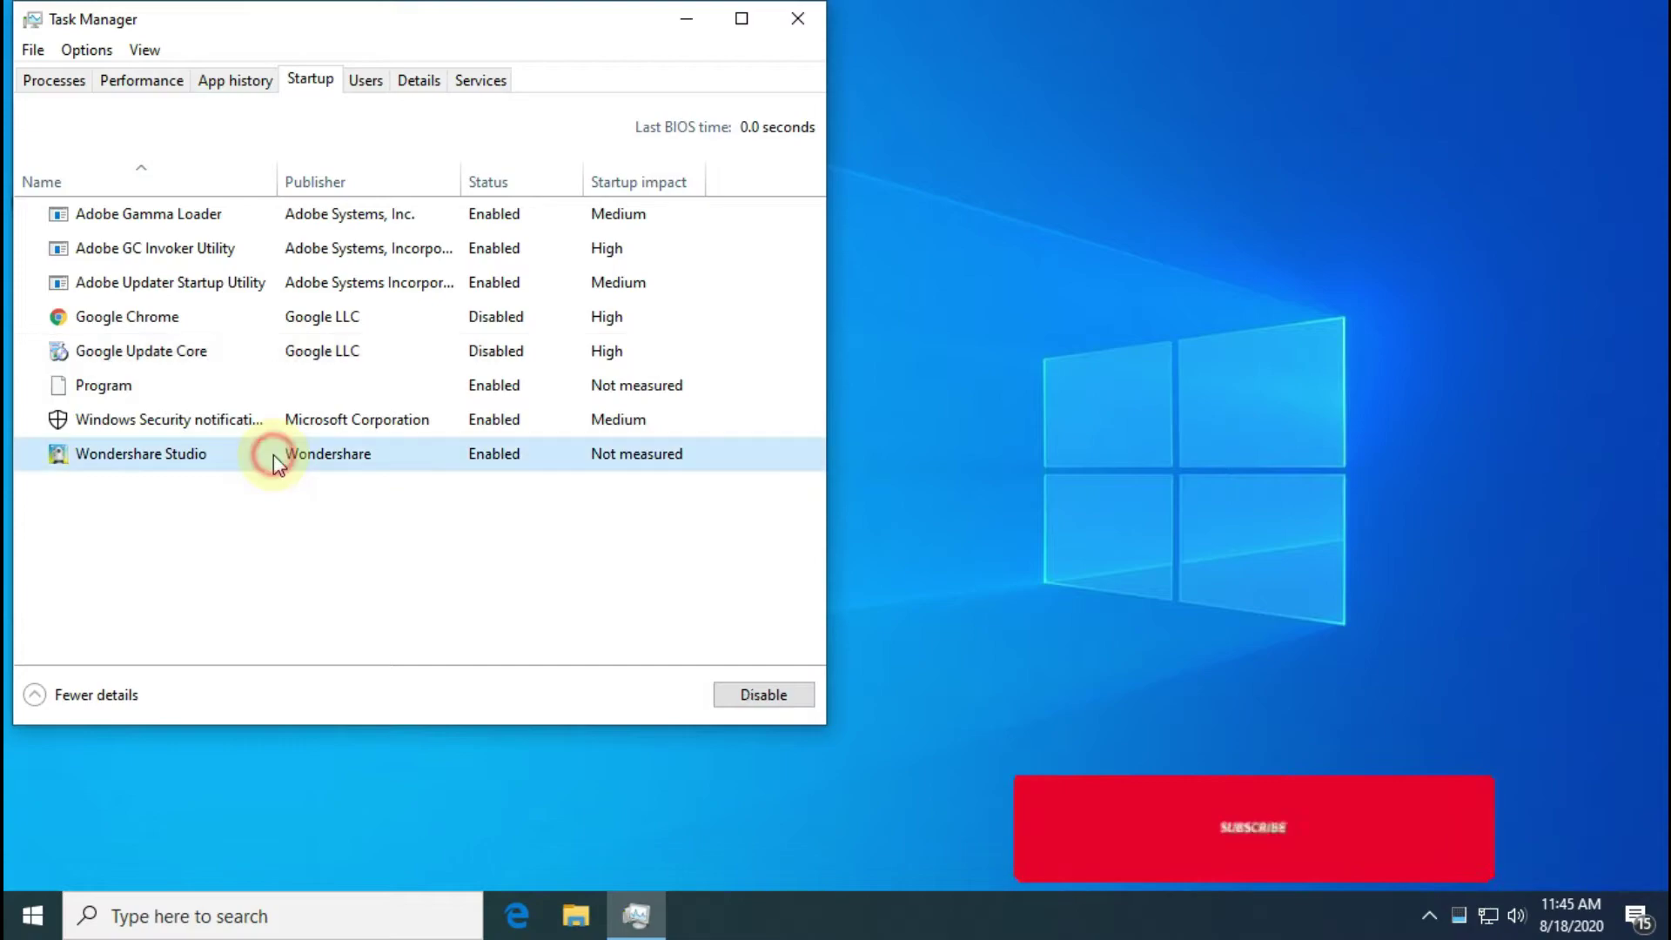
click(745, 695)
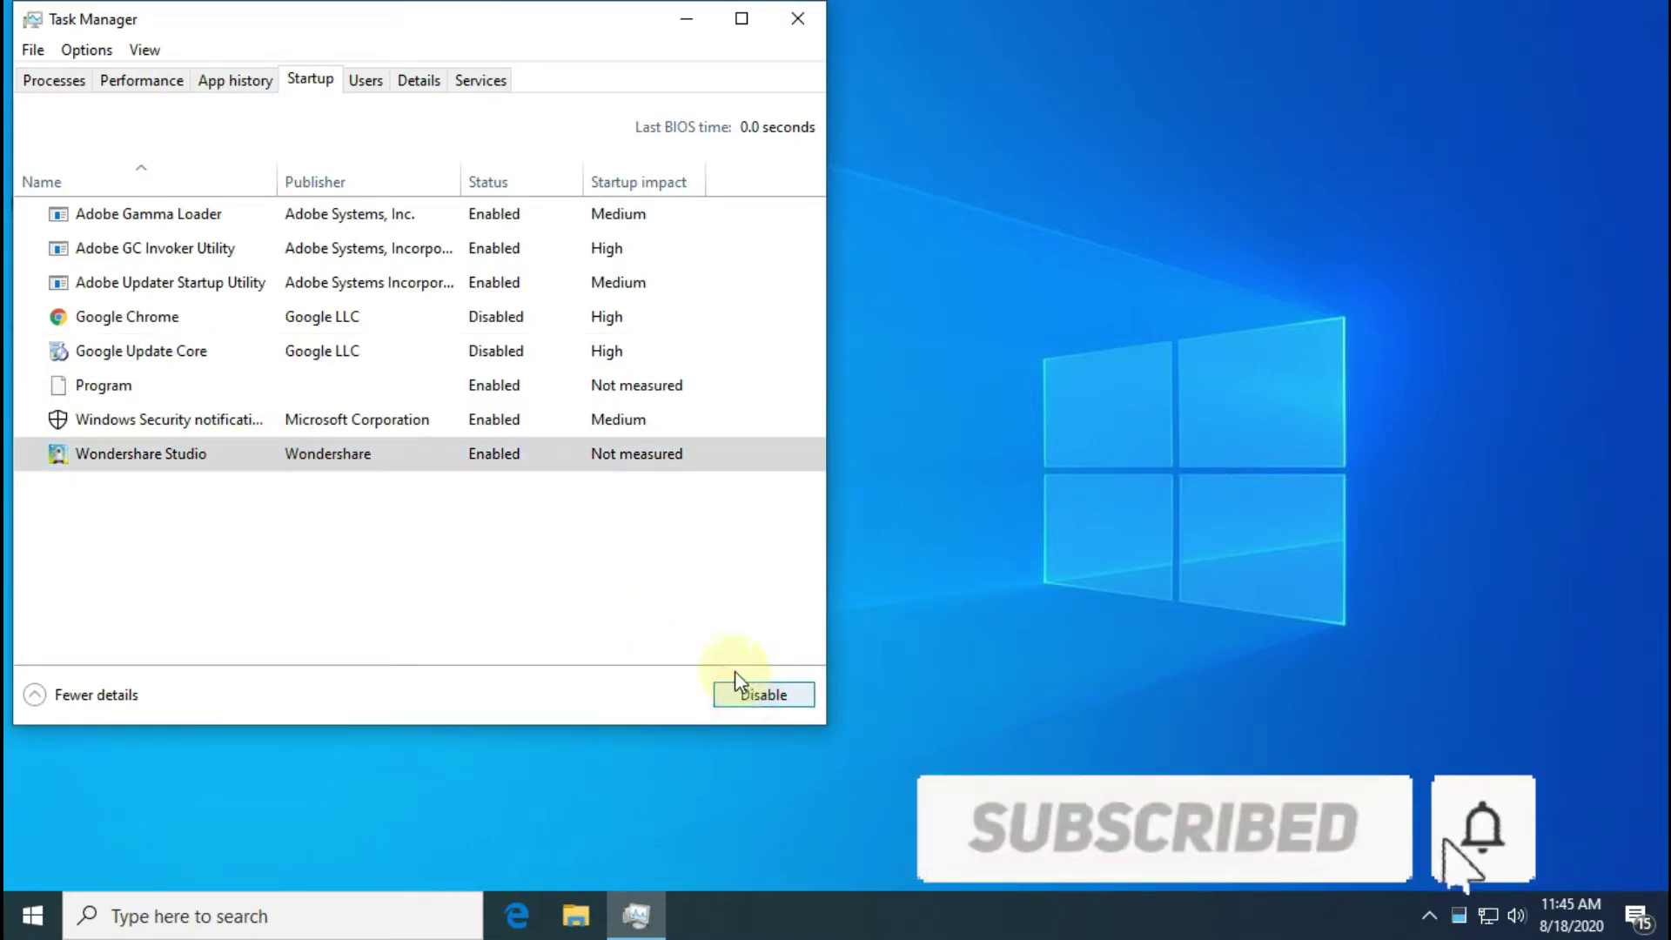
click(793, 17)
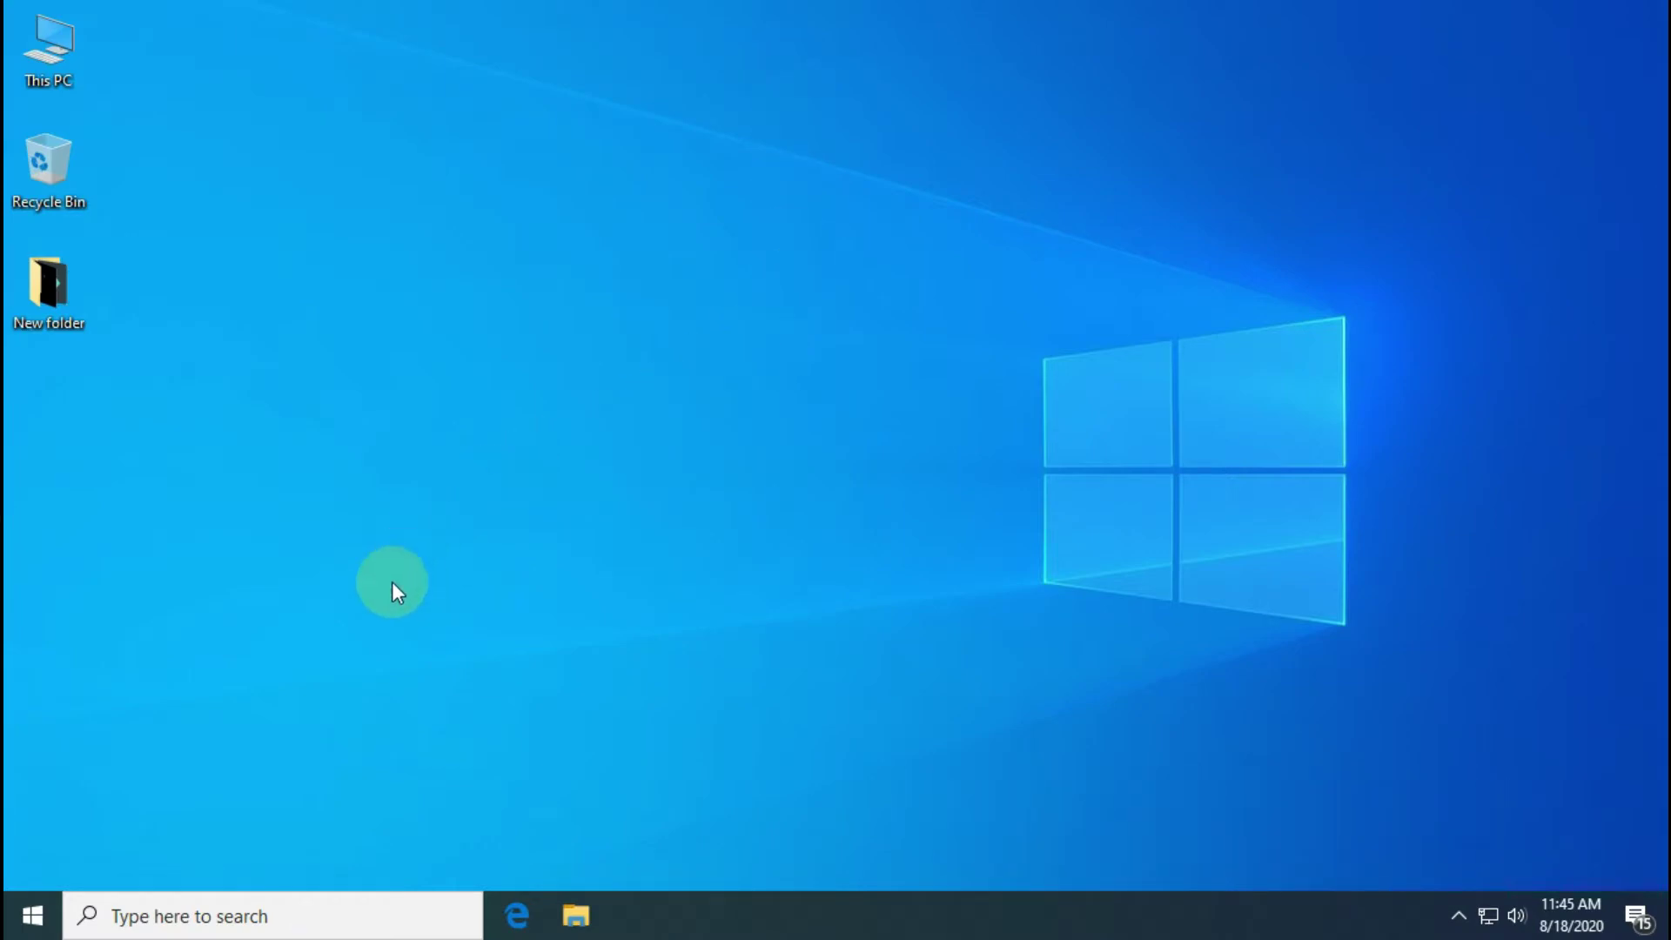
Step: Search Windows for "power" and run Windows PowerShell as administrator
click(218, 914)
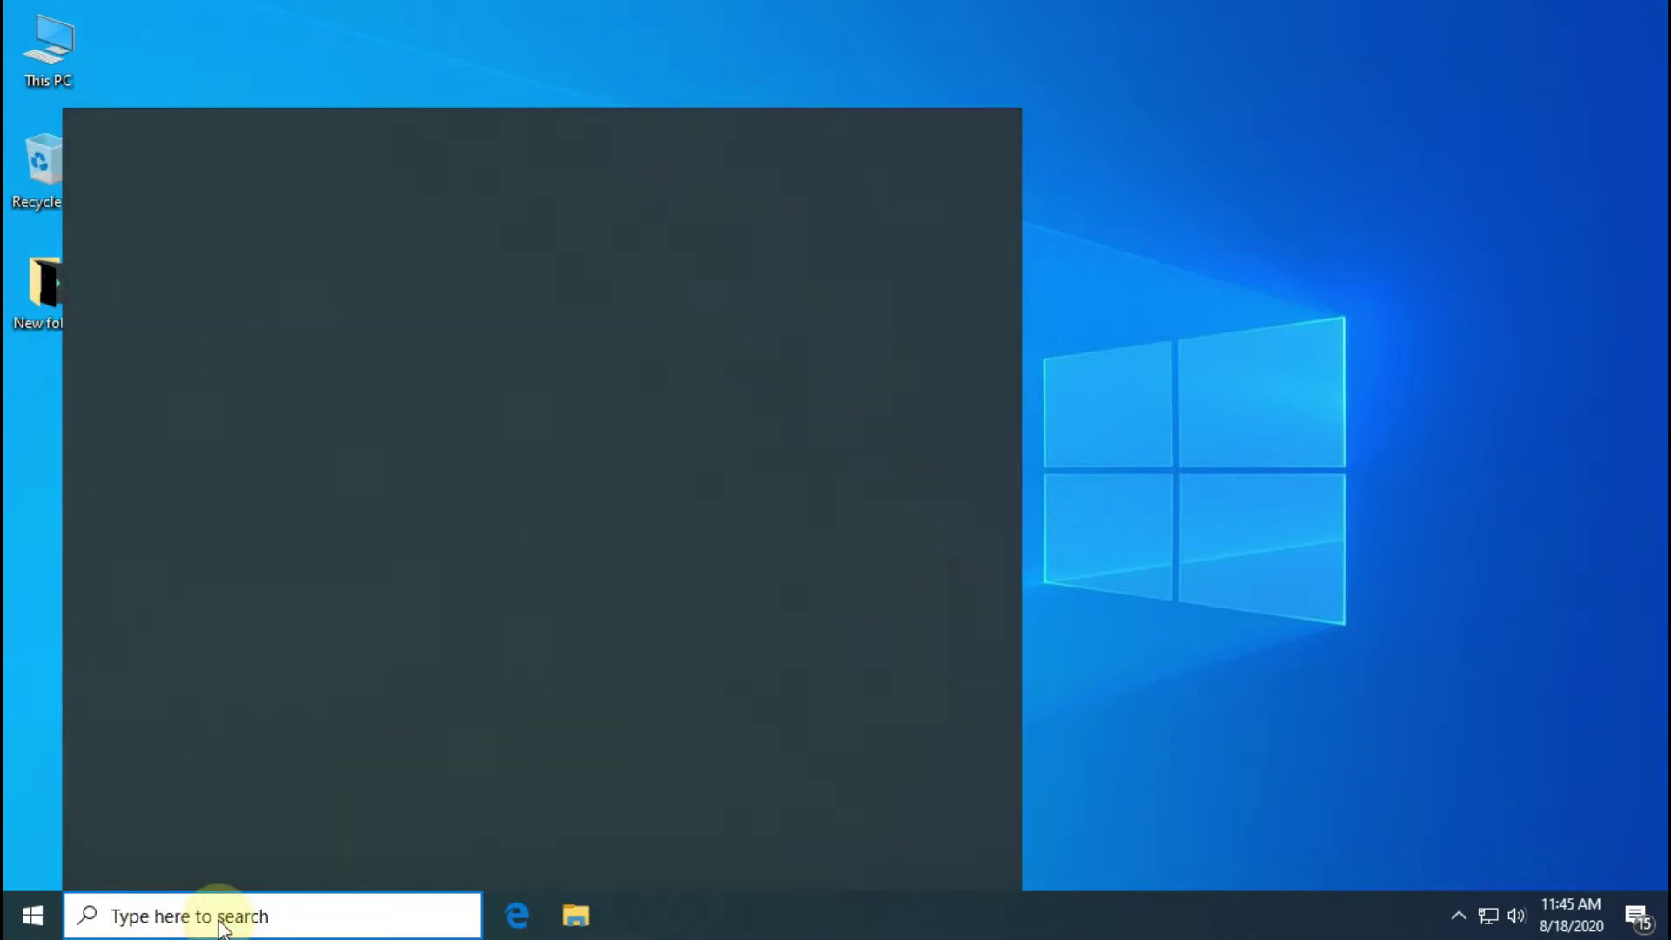
text(power)
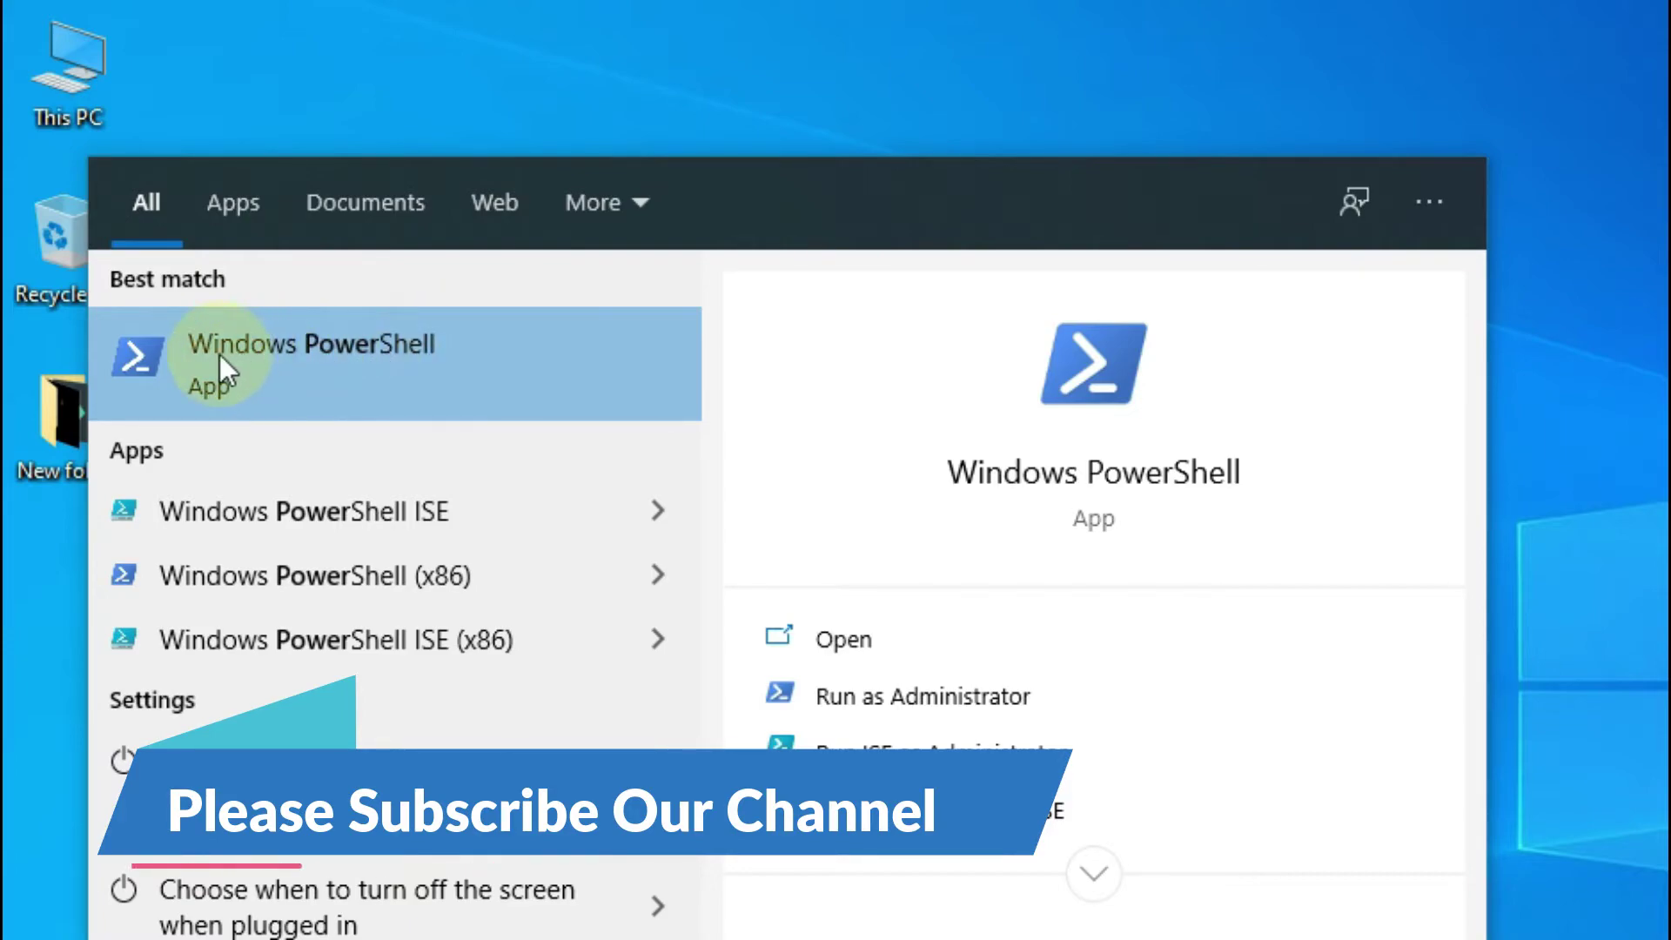
right_click(306, 353)
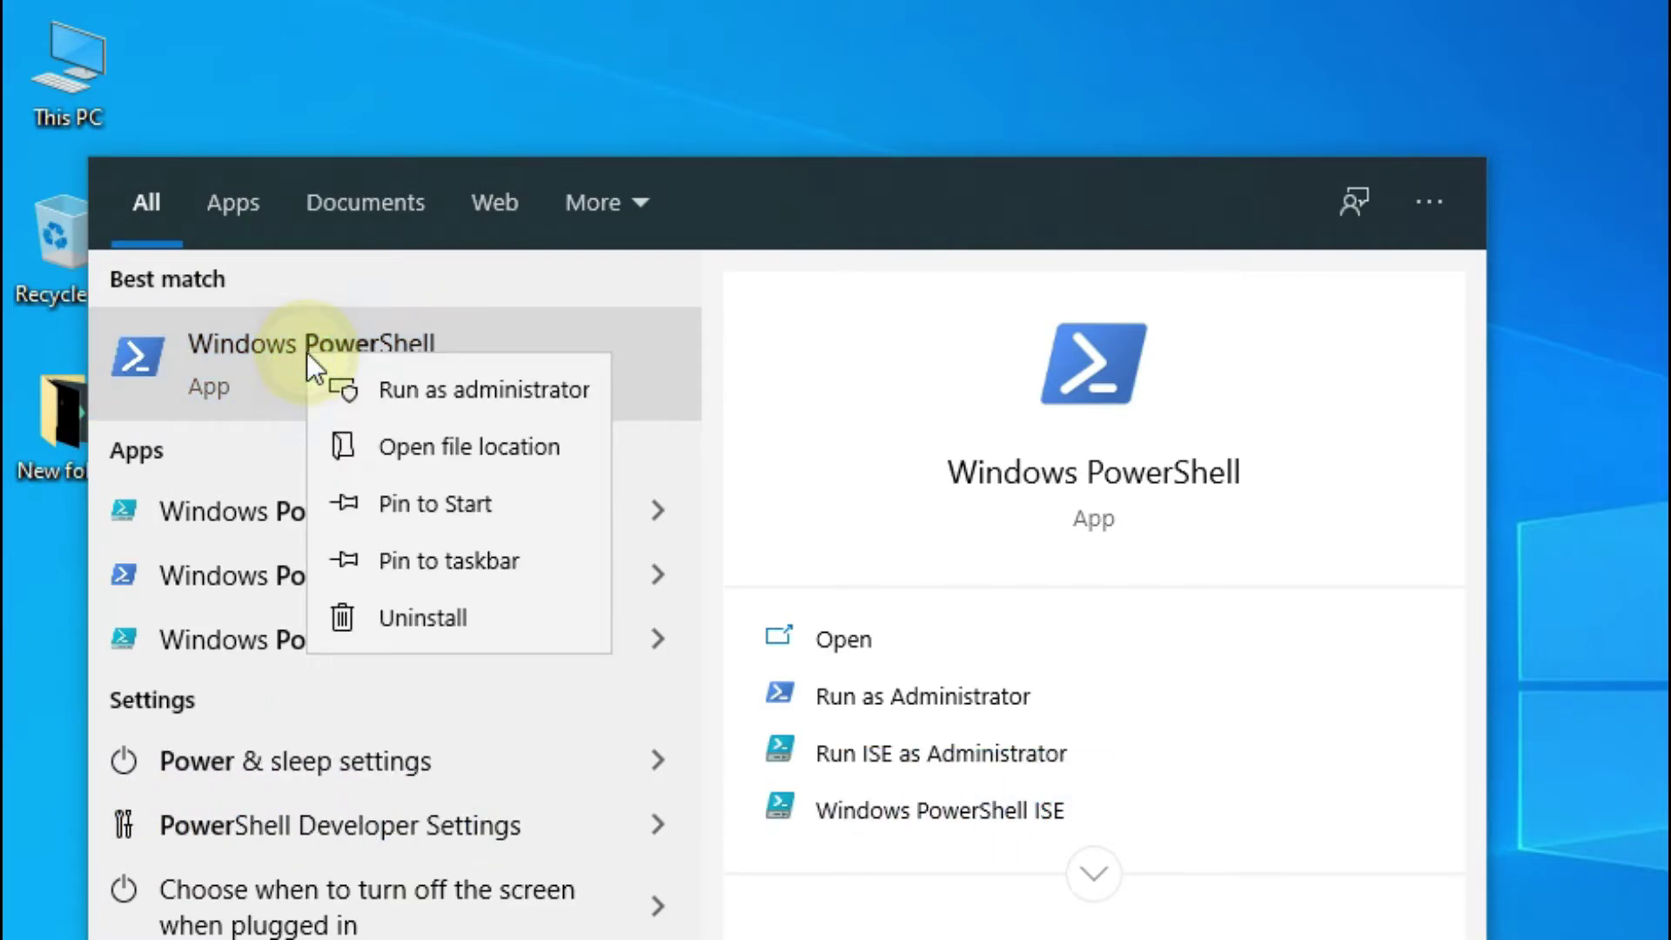
click(463, 402)
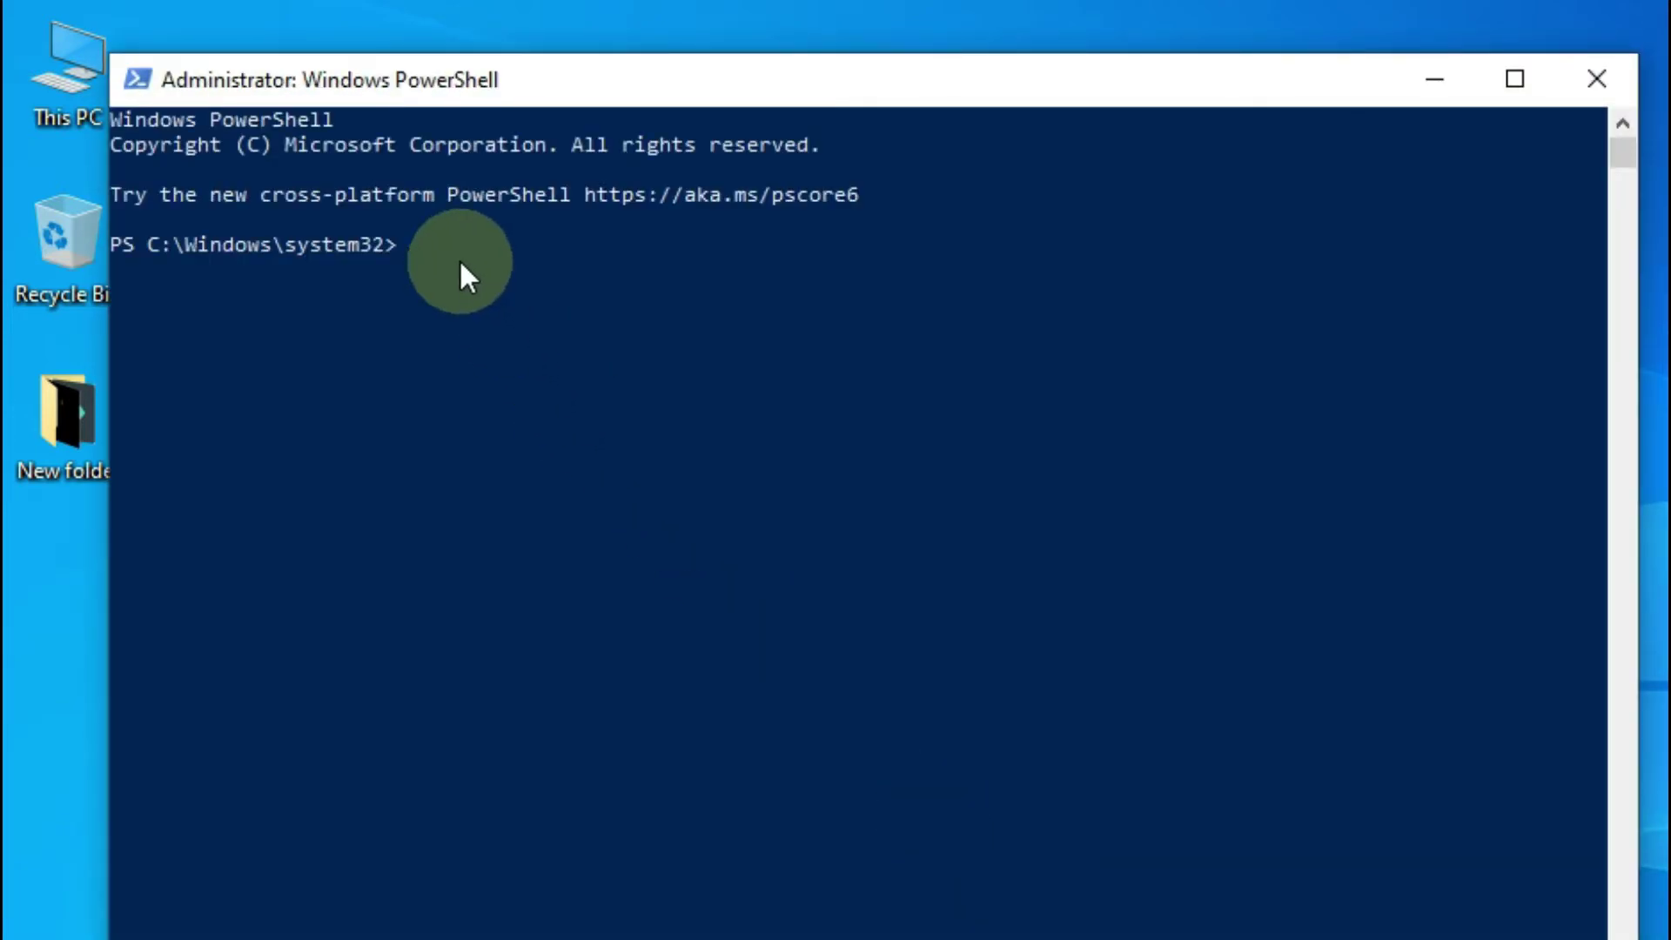
Step: Run the command "powercfg /hibernate on" in PowerShell and close its window
text(p)
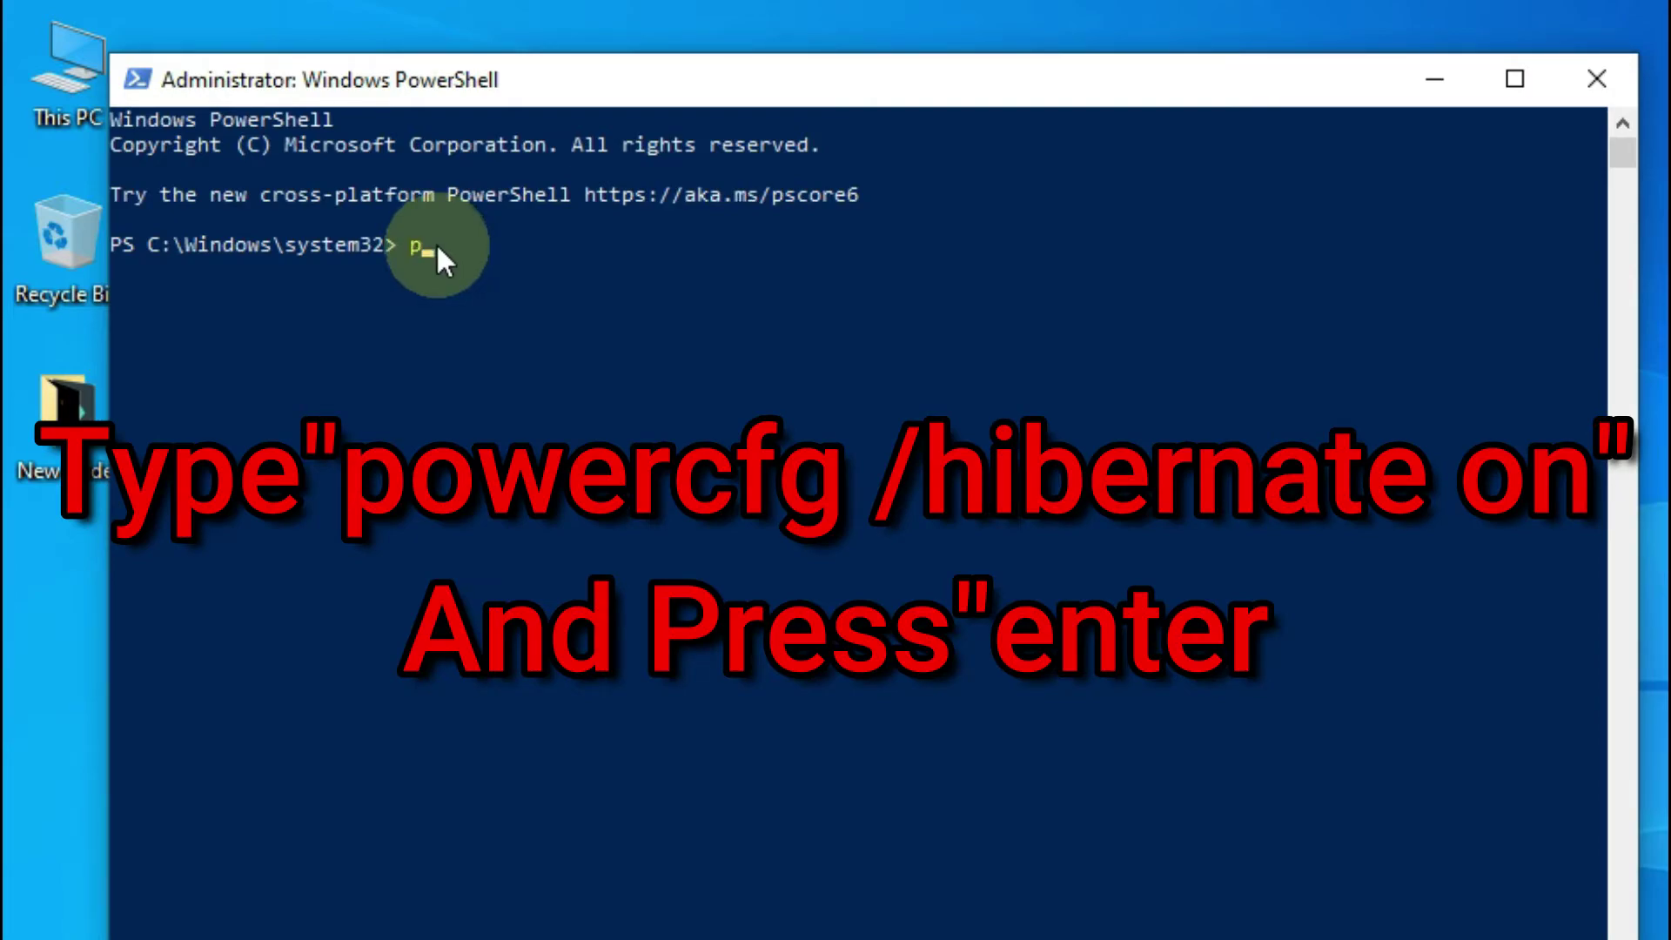
text(owercfg /hibernat)
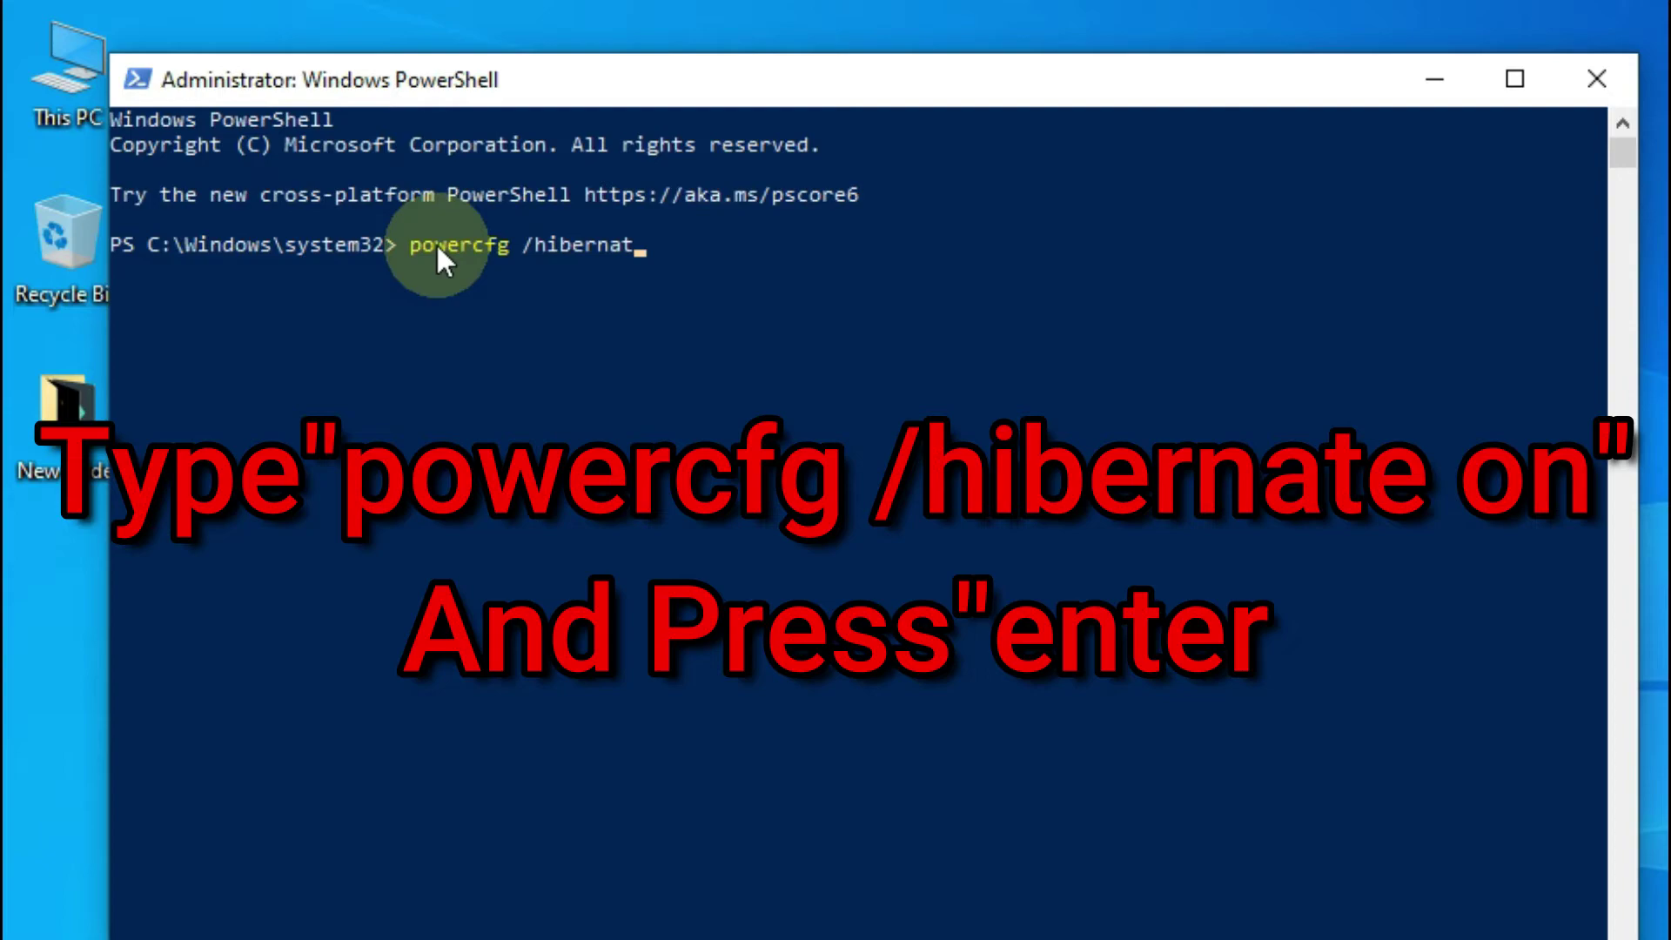
text(e on)
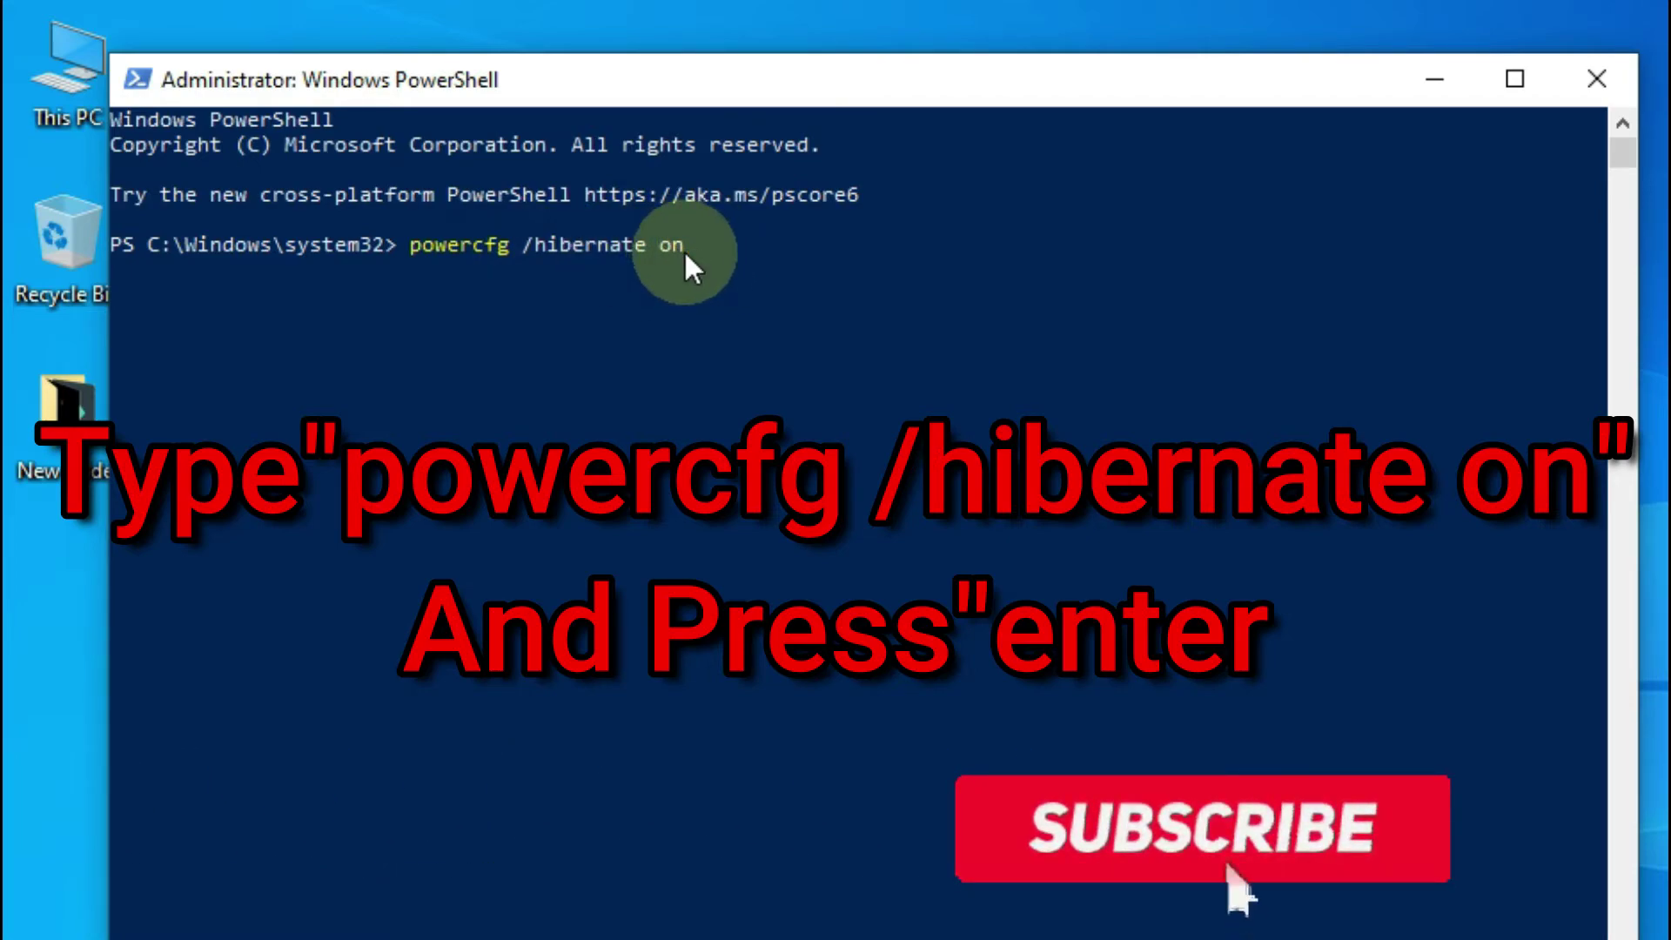
key(Return)
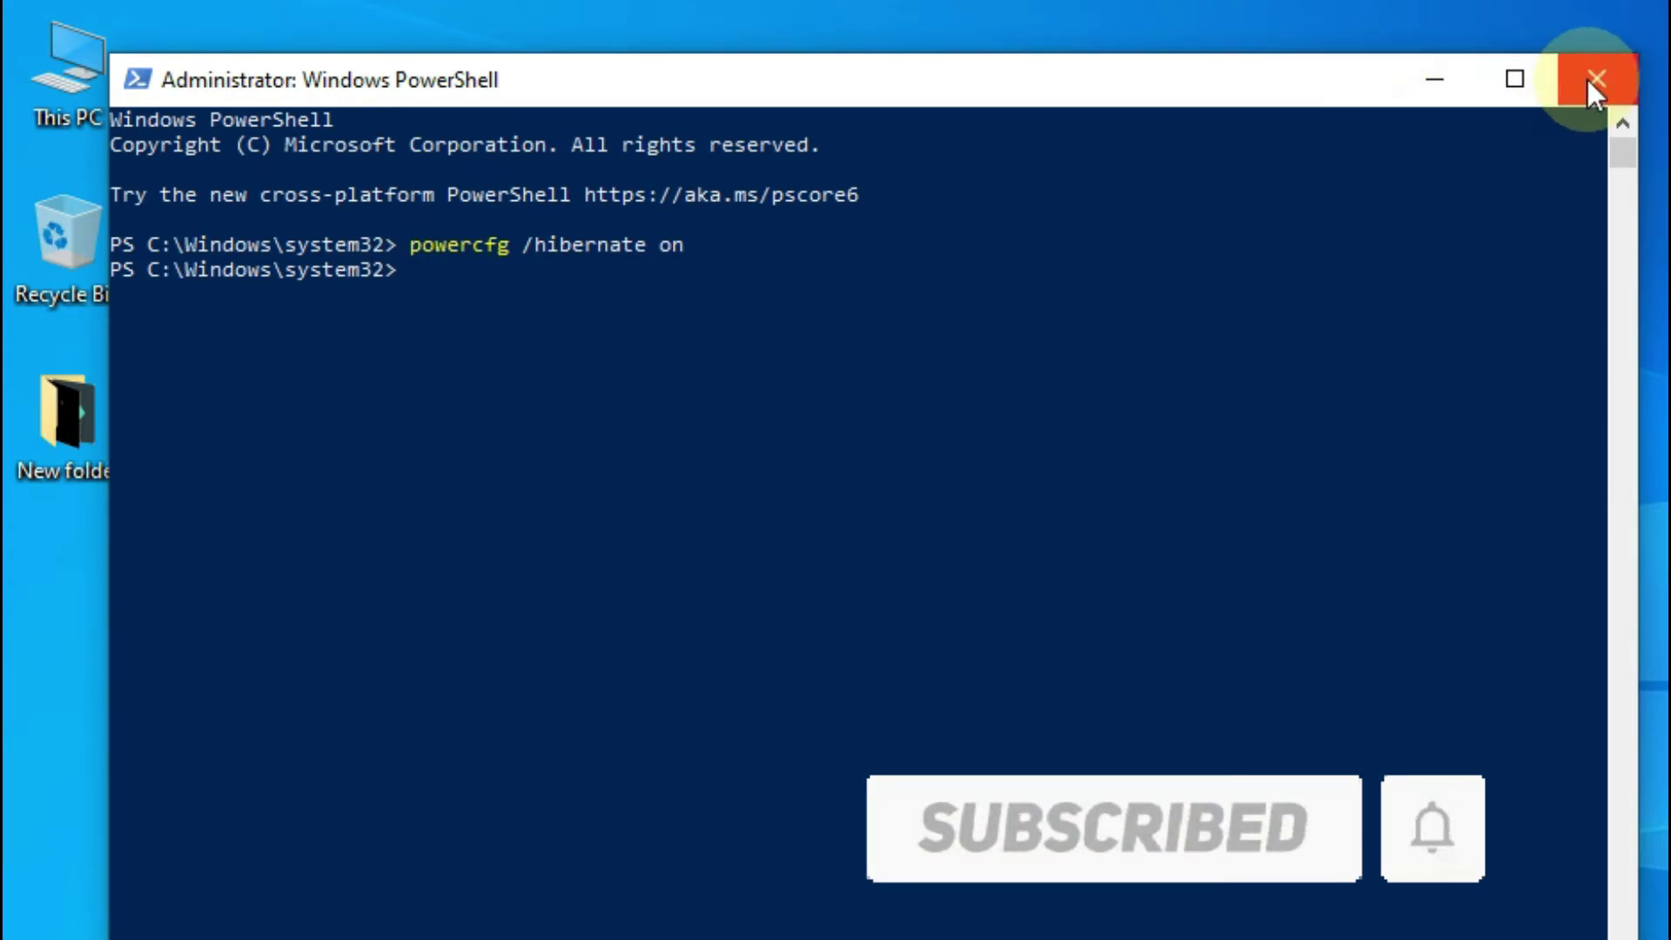
click(1586, 76)
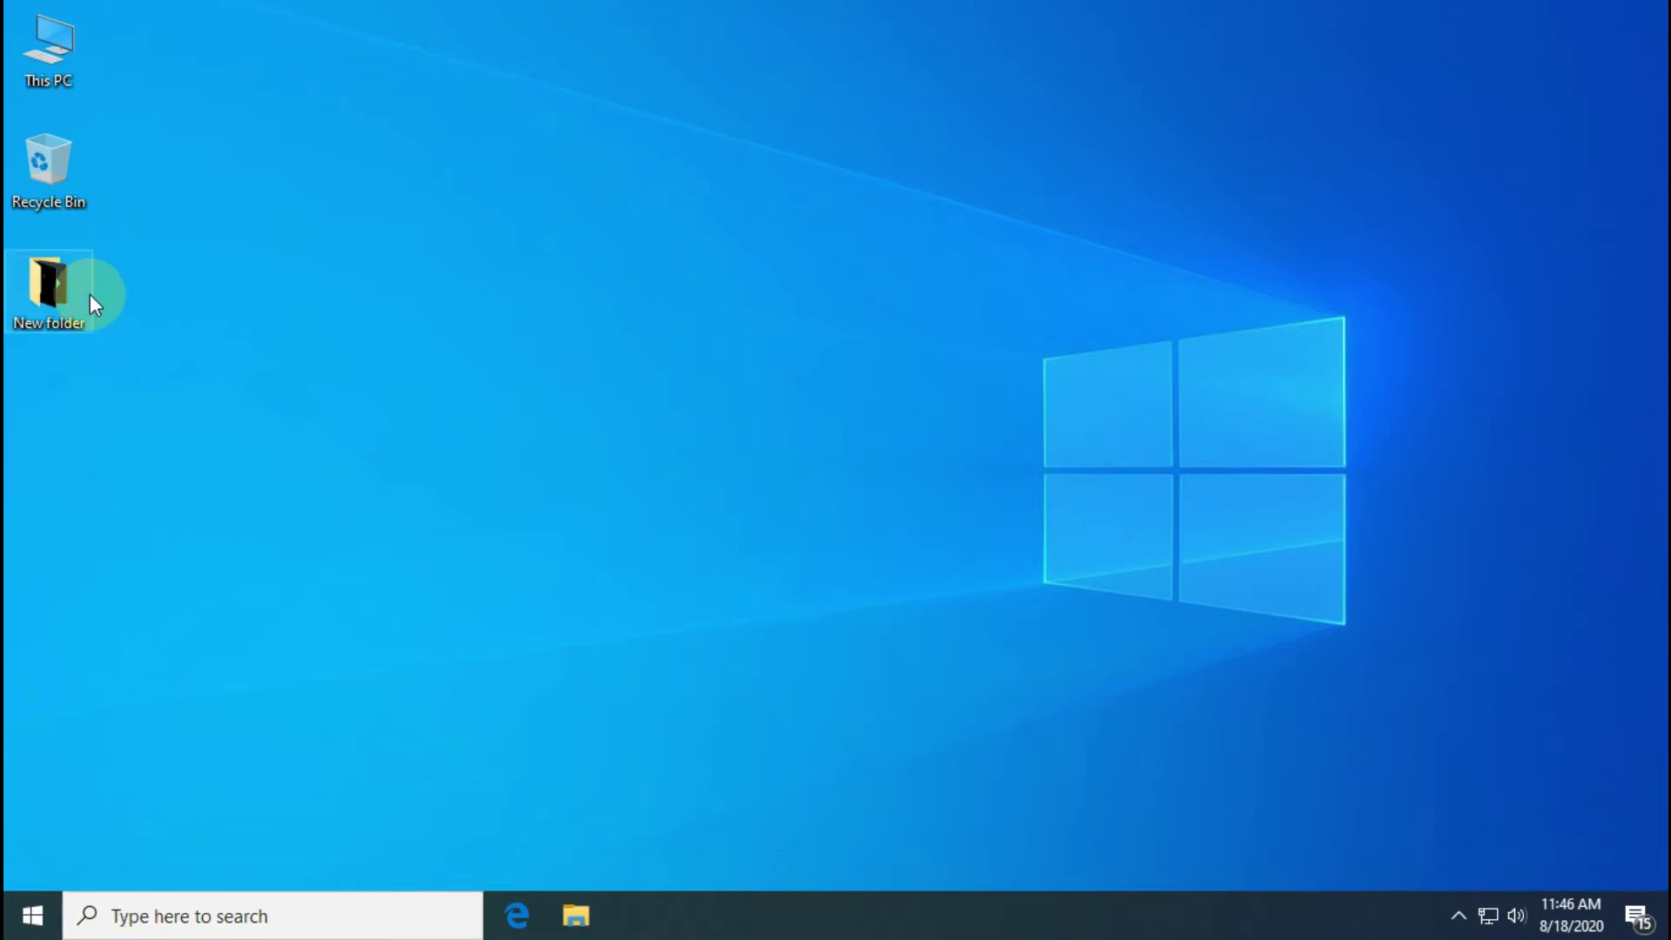
Step: Open Device Manager in the Computer Management console of This PC and expand the Display adapters category
right_click(54, 56)
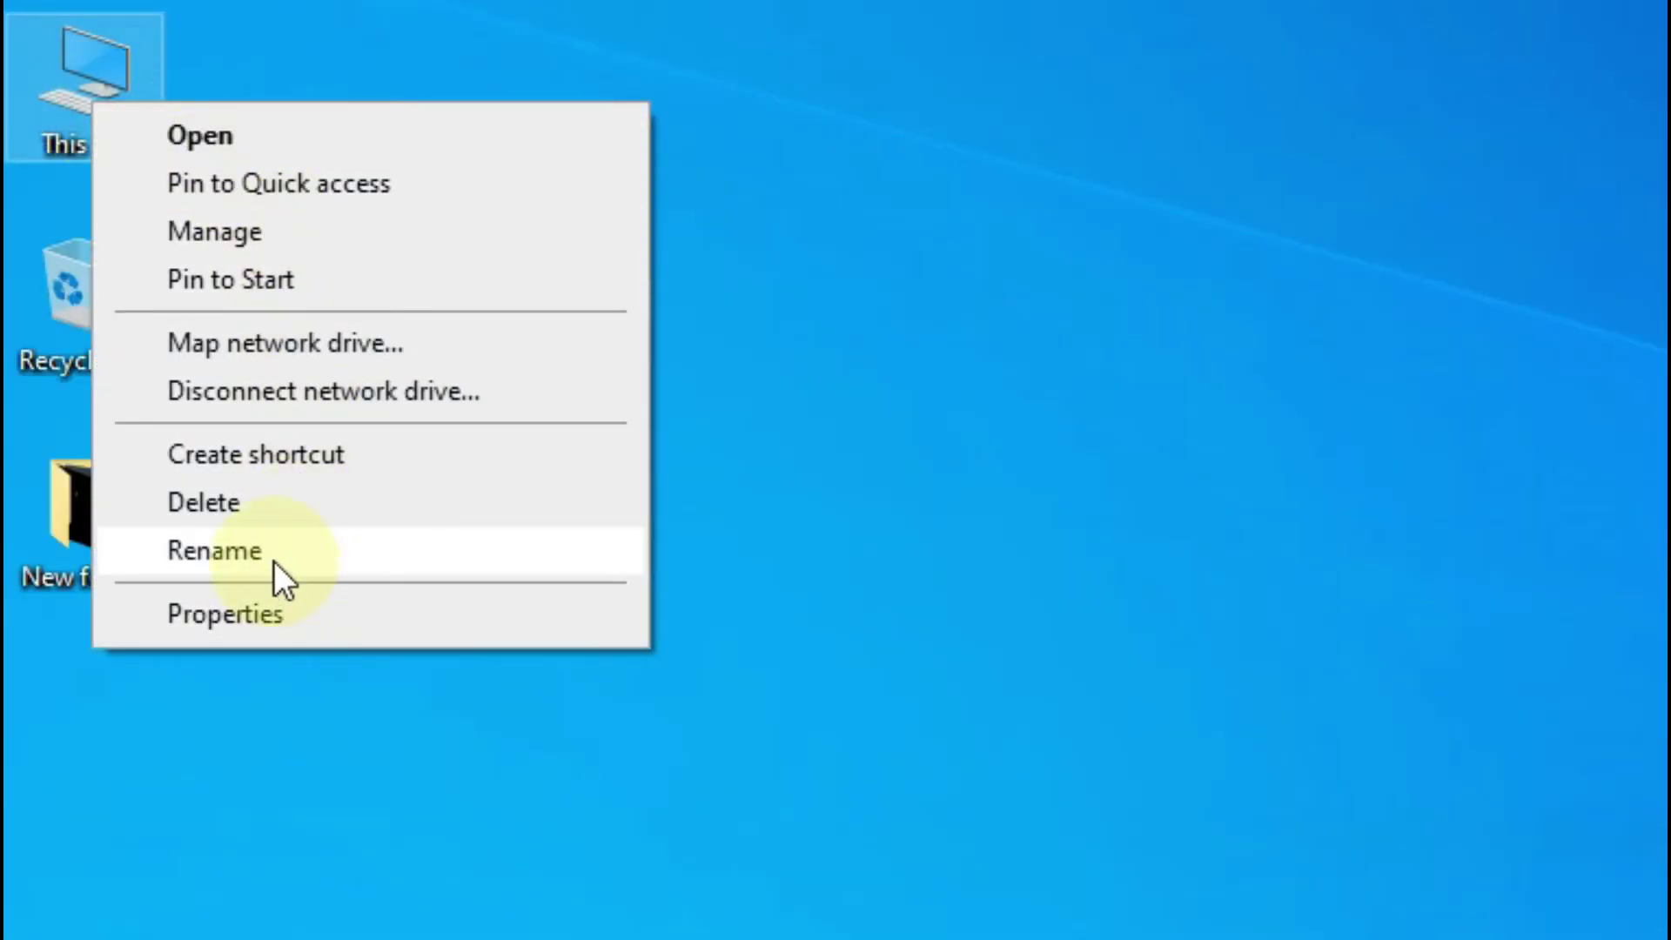
click(274, 228)
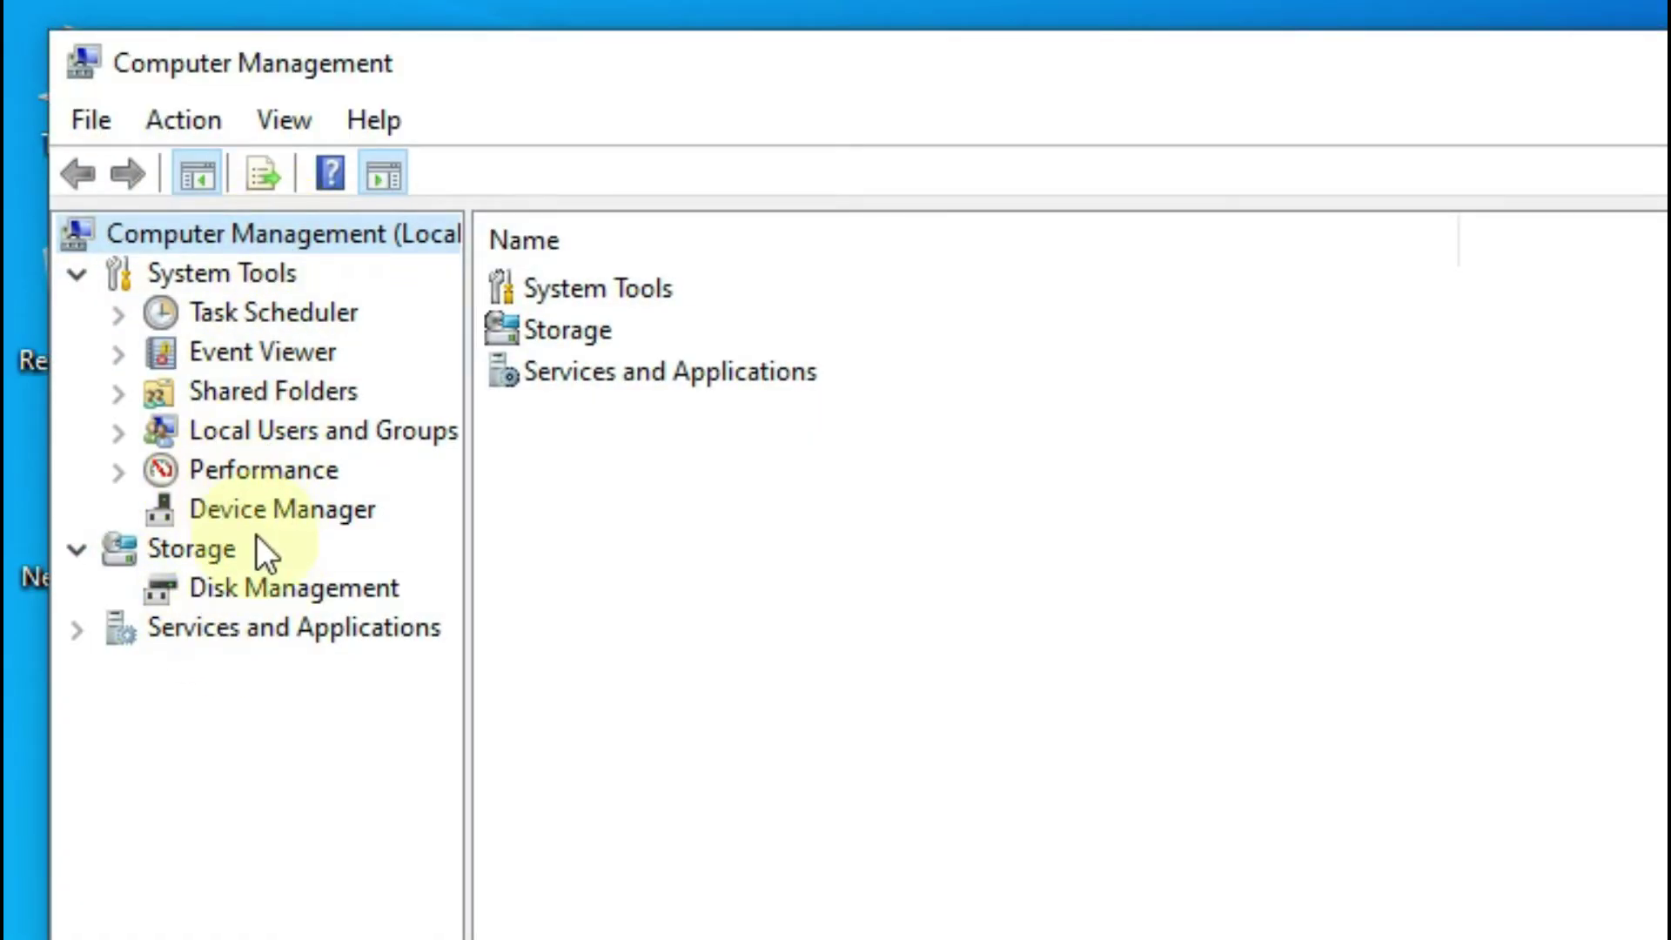
click(222, 512)
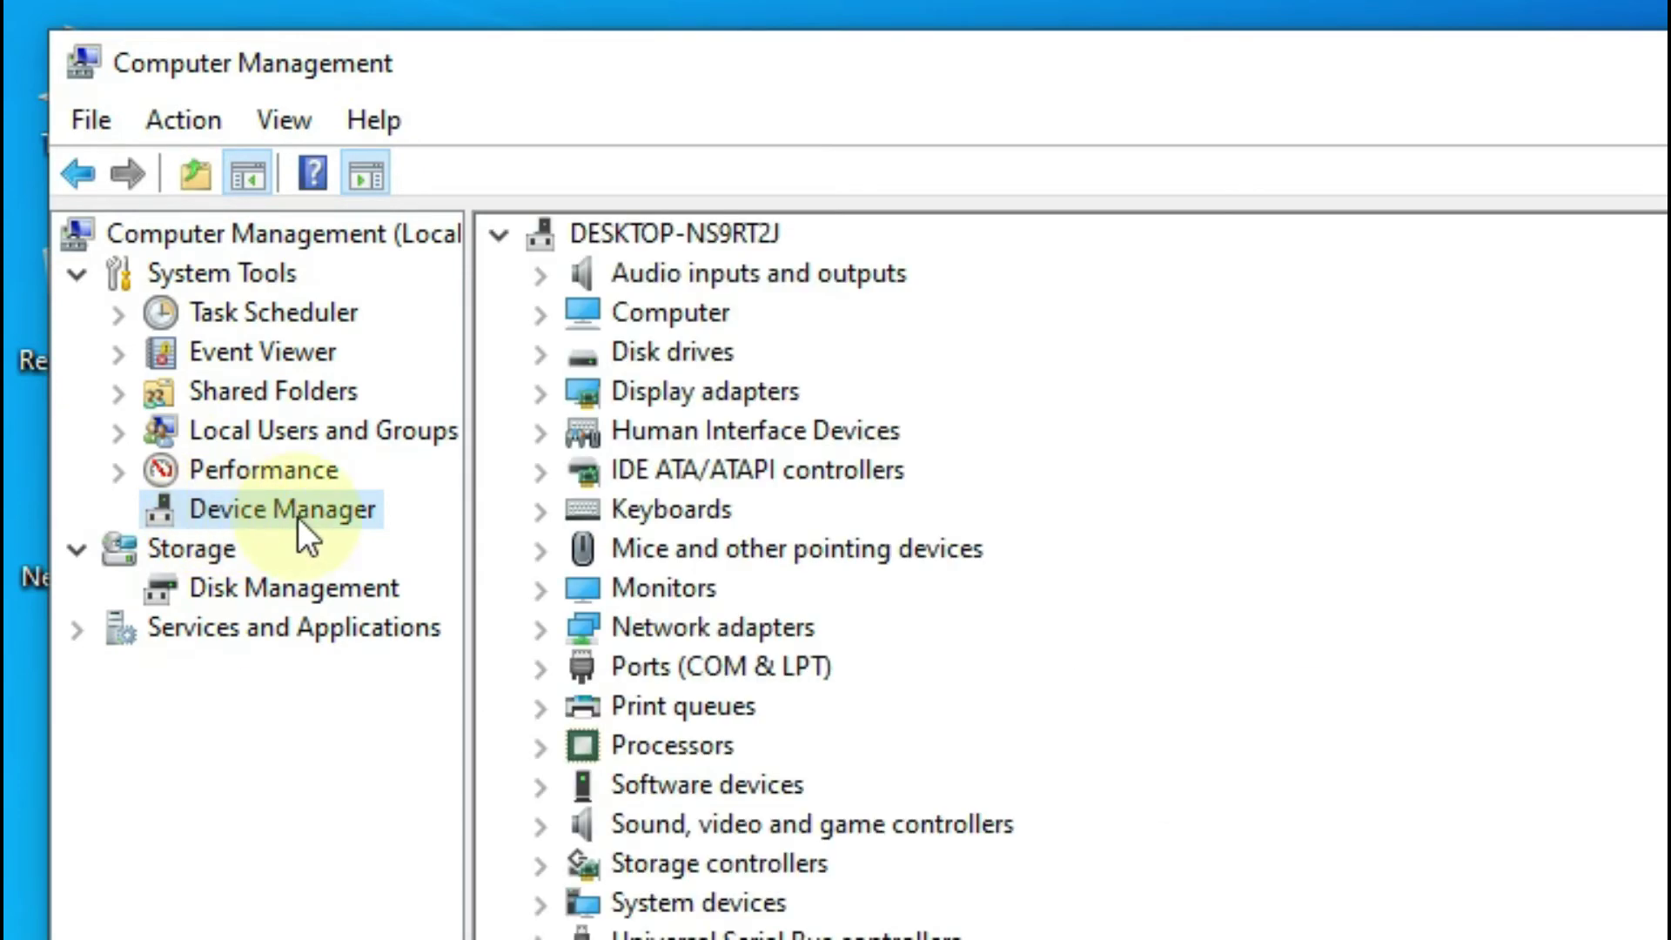
click(706, 391)
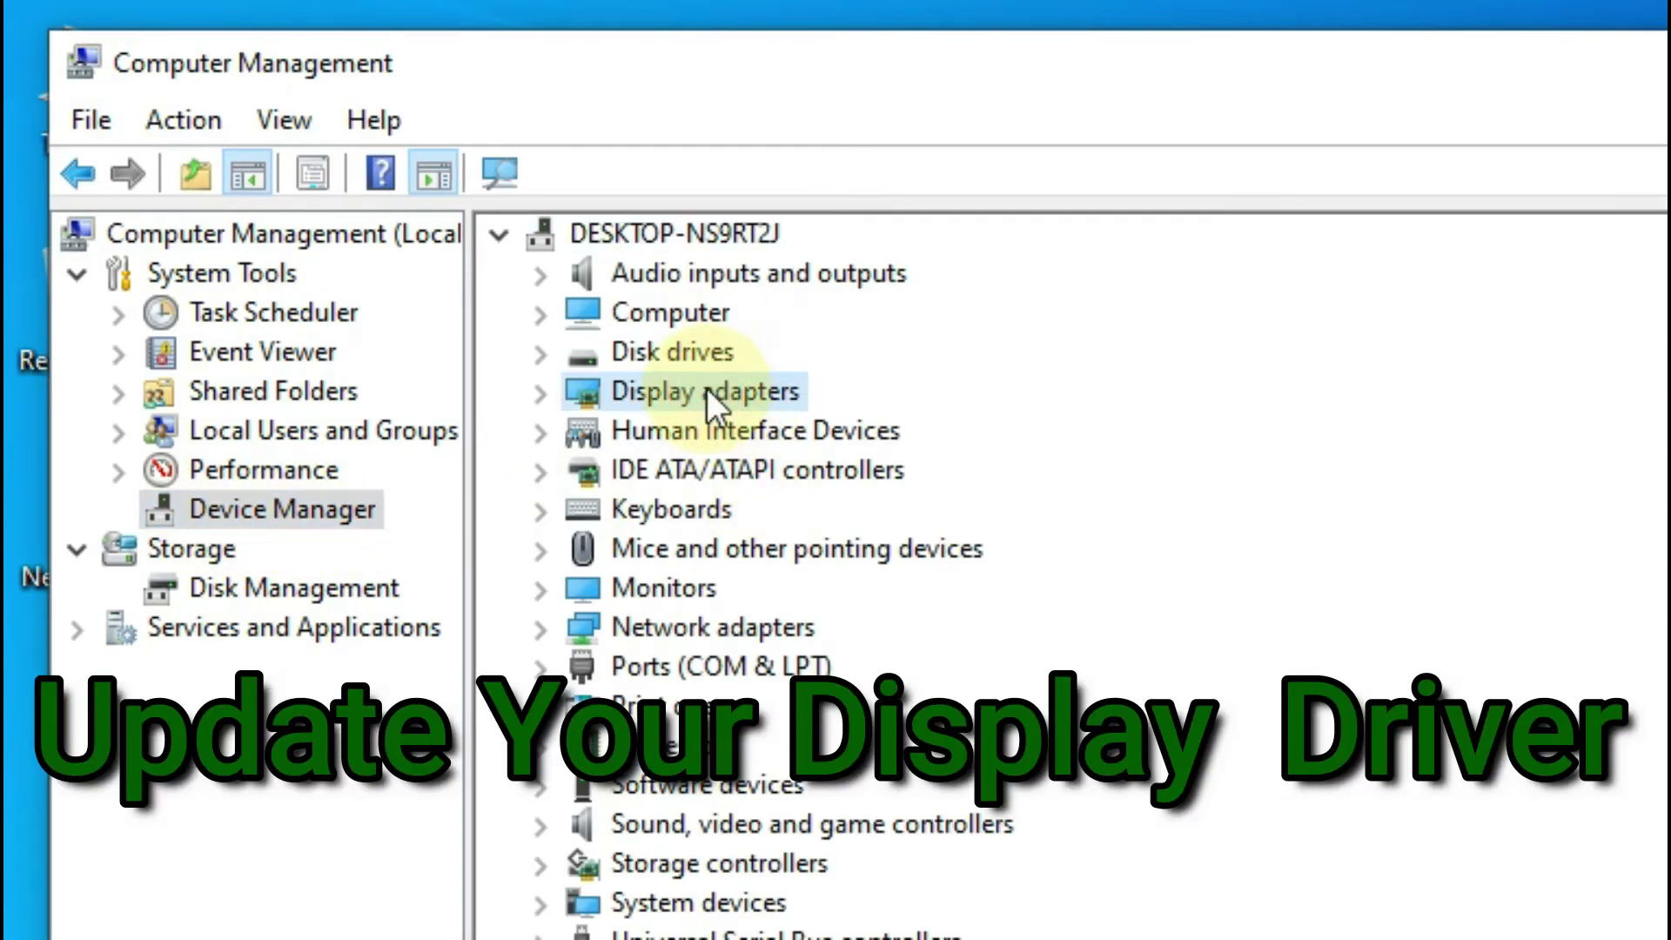
click(537, 393)
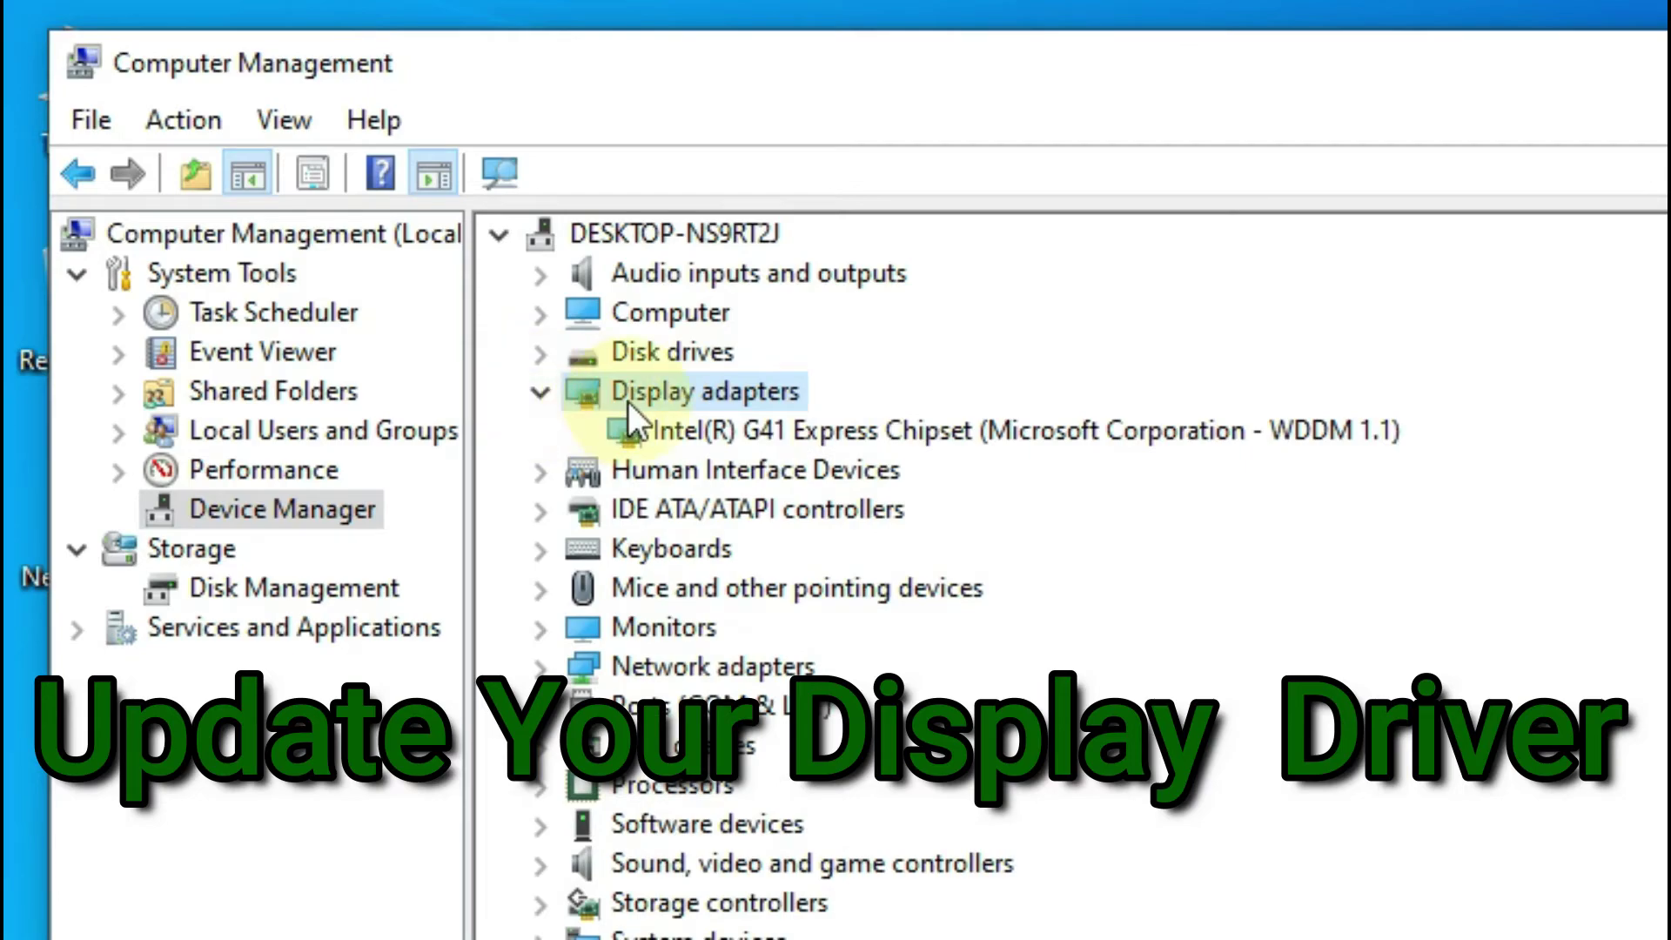
Step: Run an automatic driver update for the Intel(R) G41 Express Chipset display adapter, then close the wizard and Computer Management
click(728, 426)
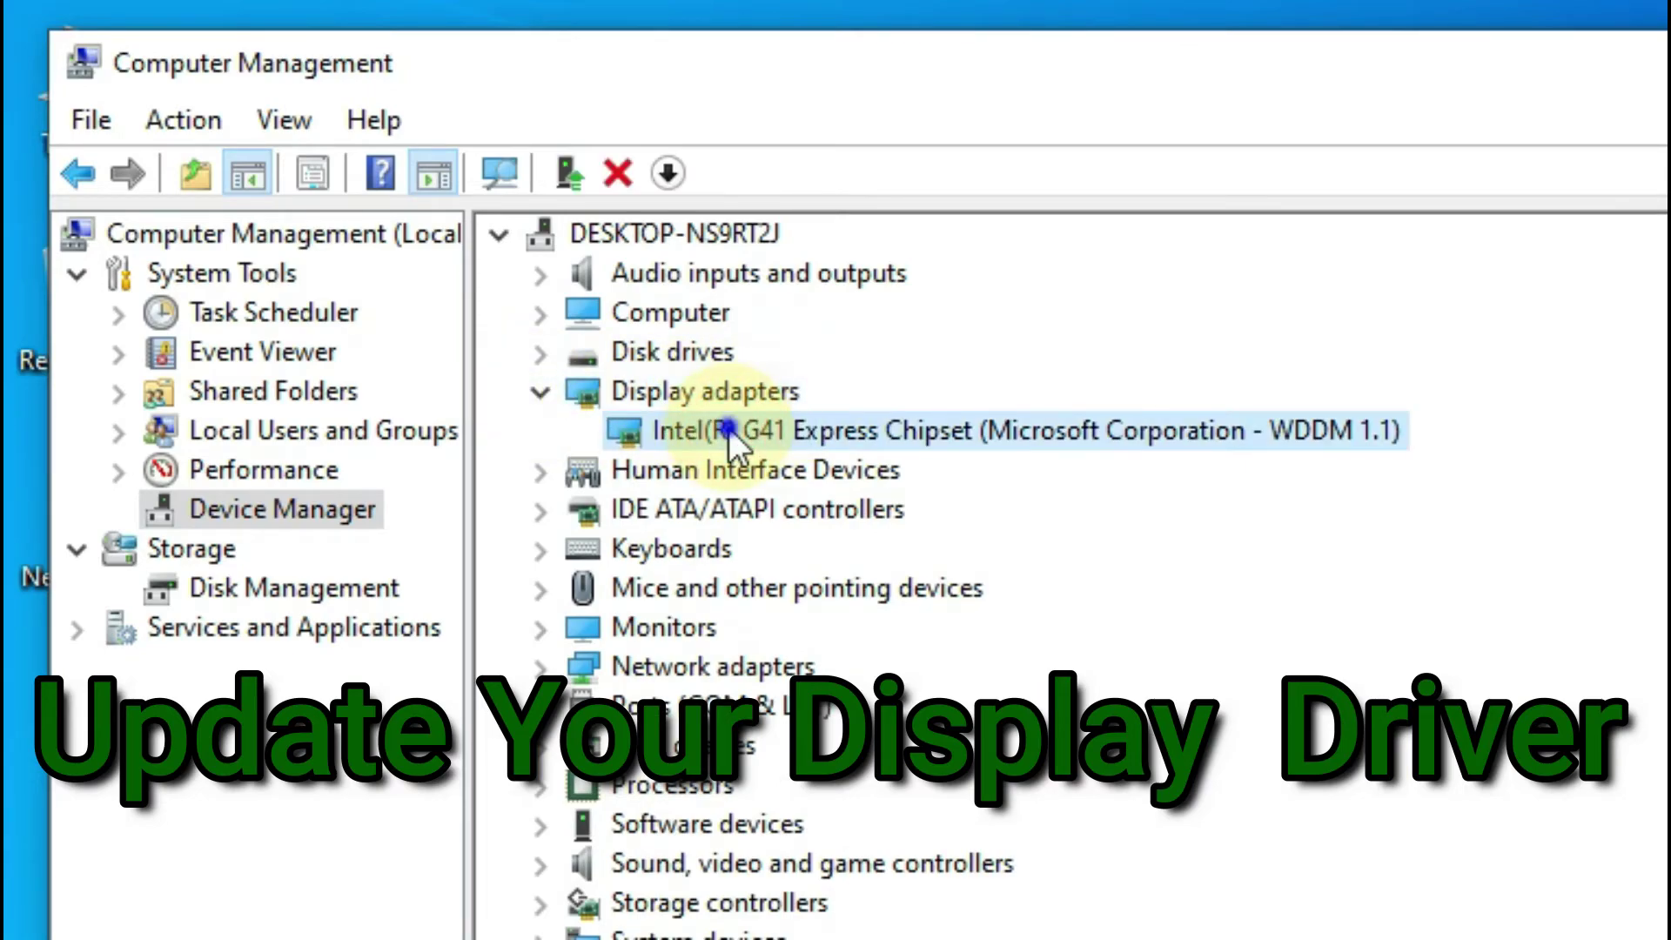
right_click(728, 426)
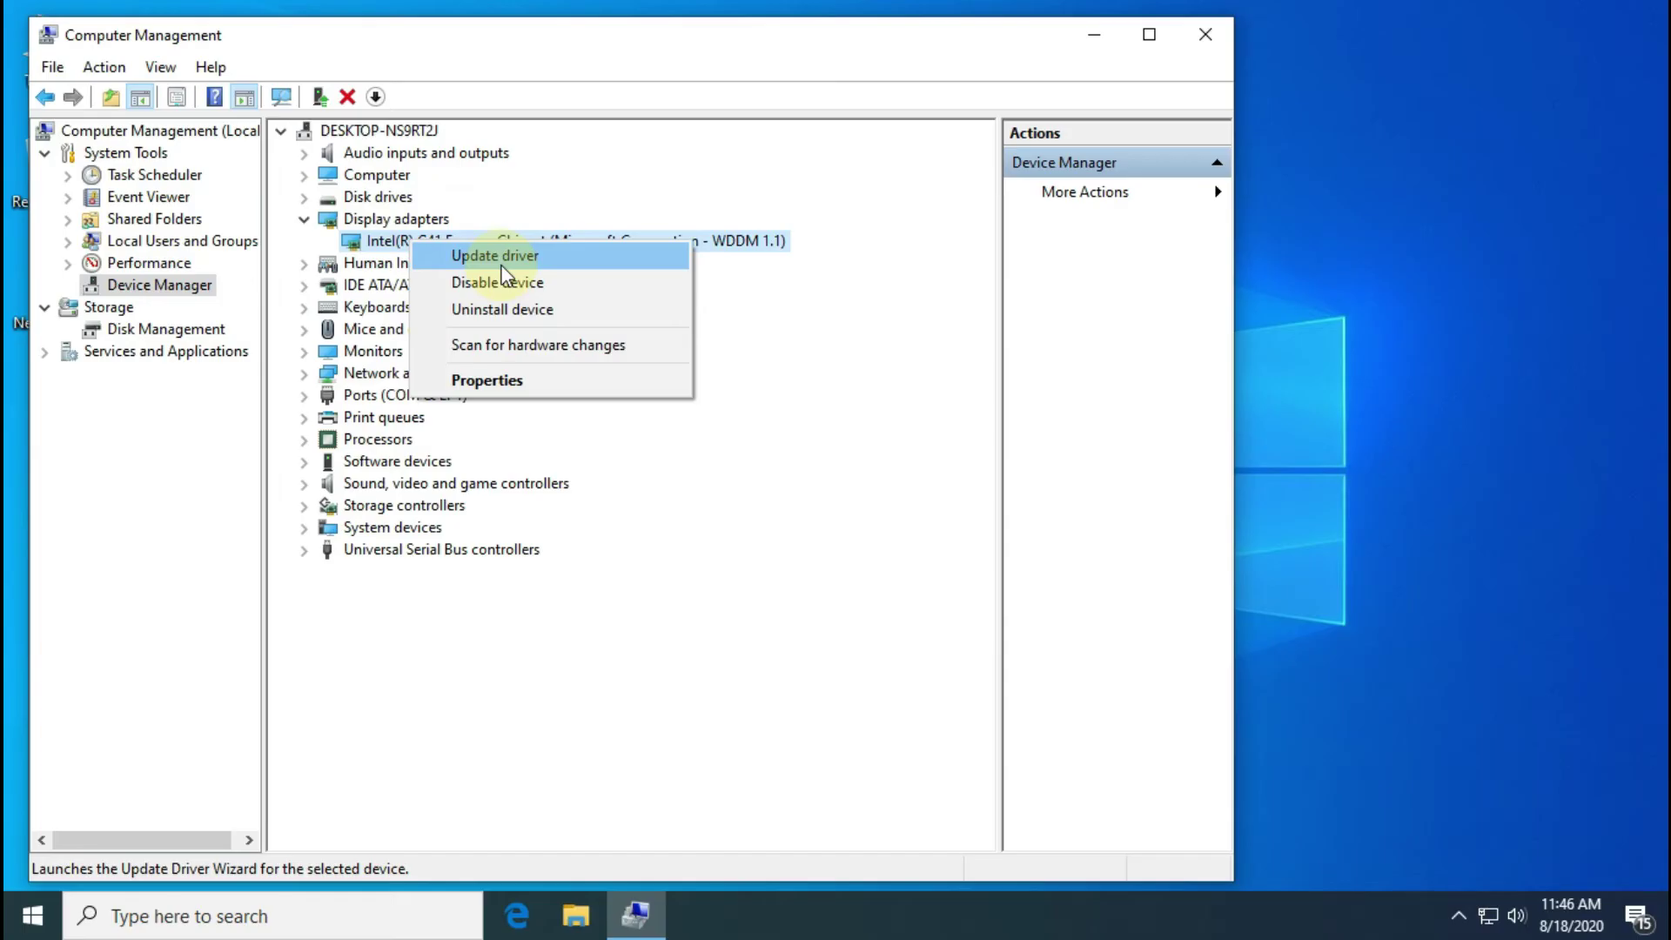
click(886, 459)
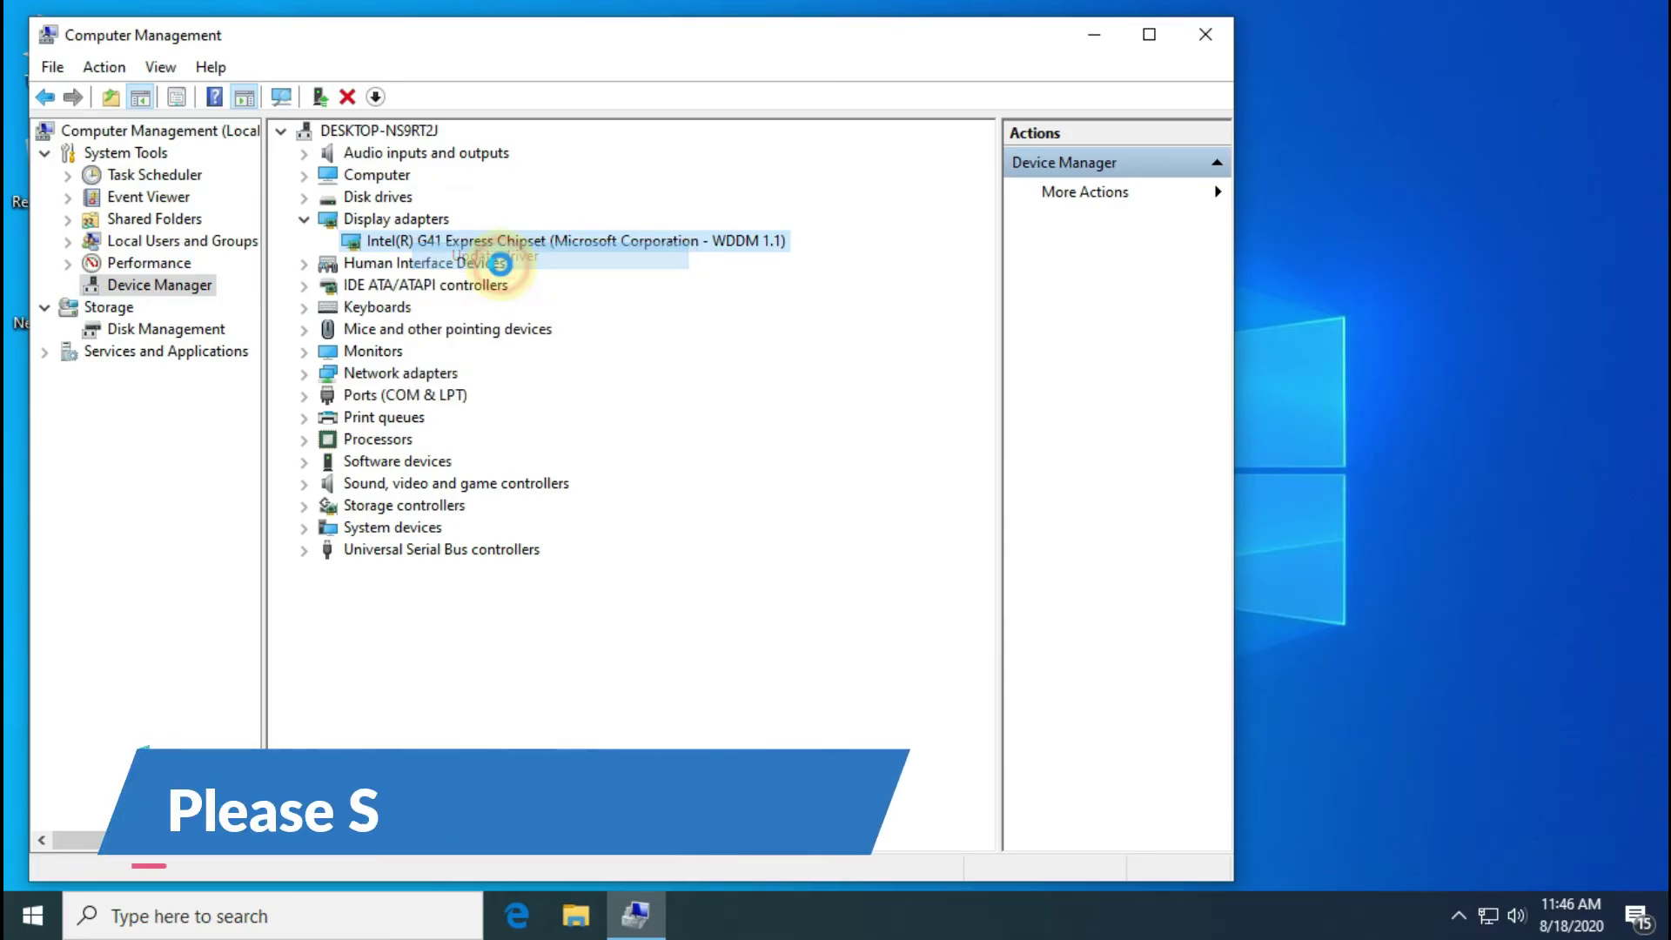
click(448, 421)
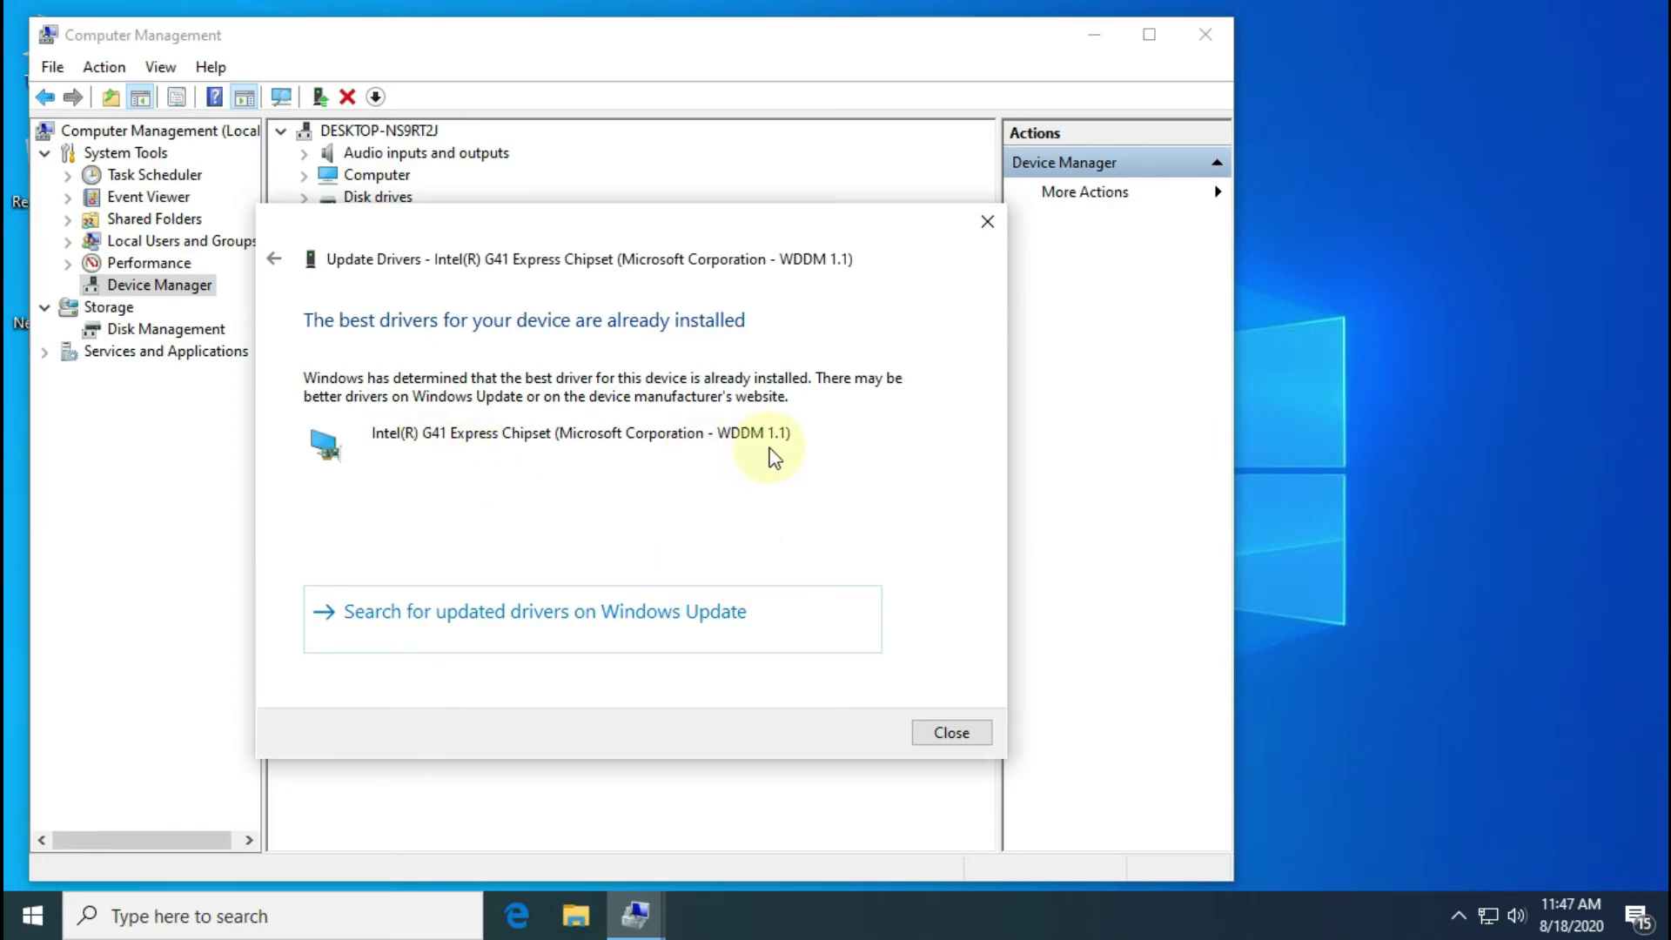
click(954, 736)
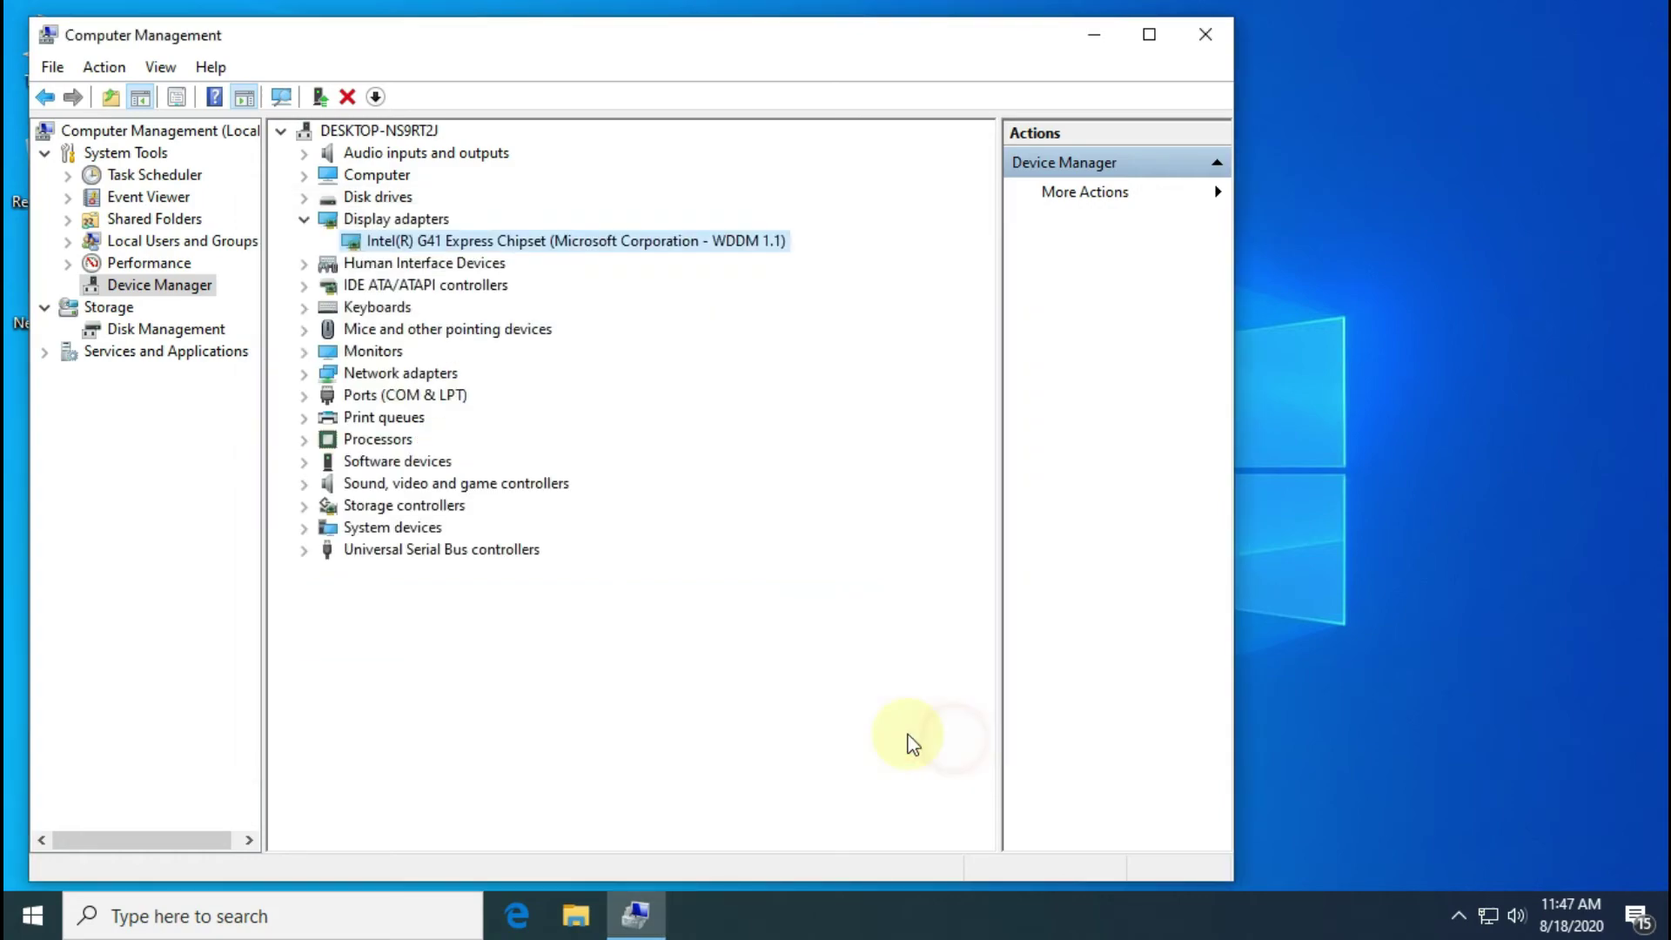
click(1207, 37)
Step: Search Windows for "windows fea" and open the Turn Windows features on or off dialog
click(200, 922)
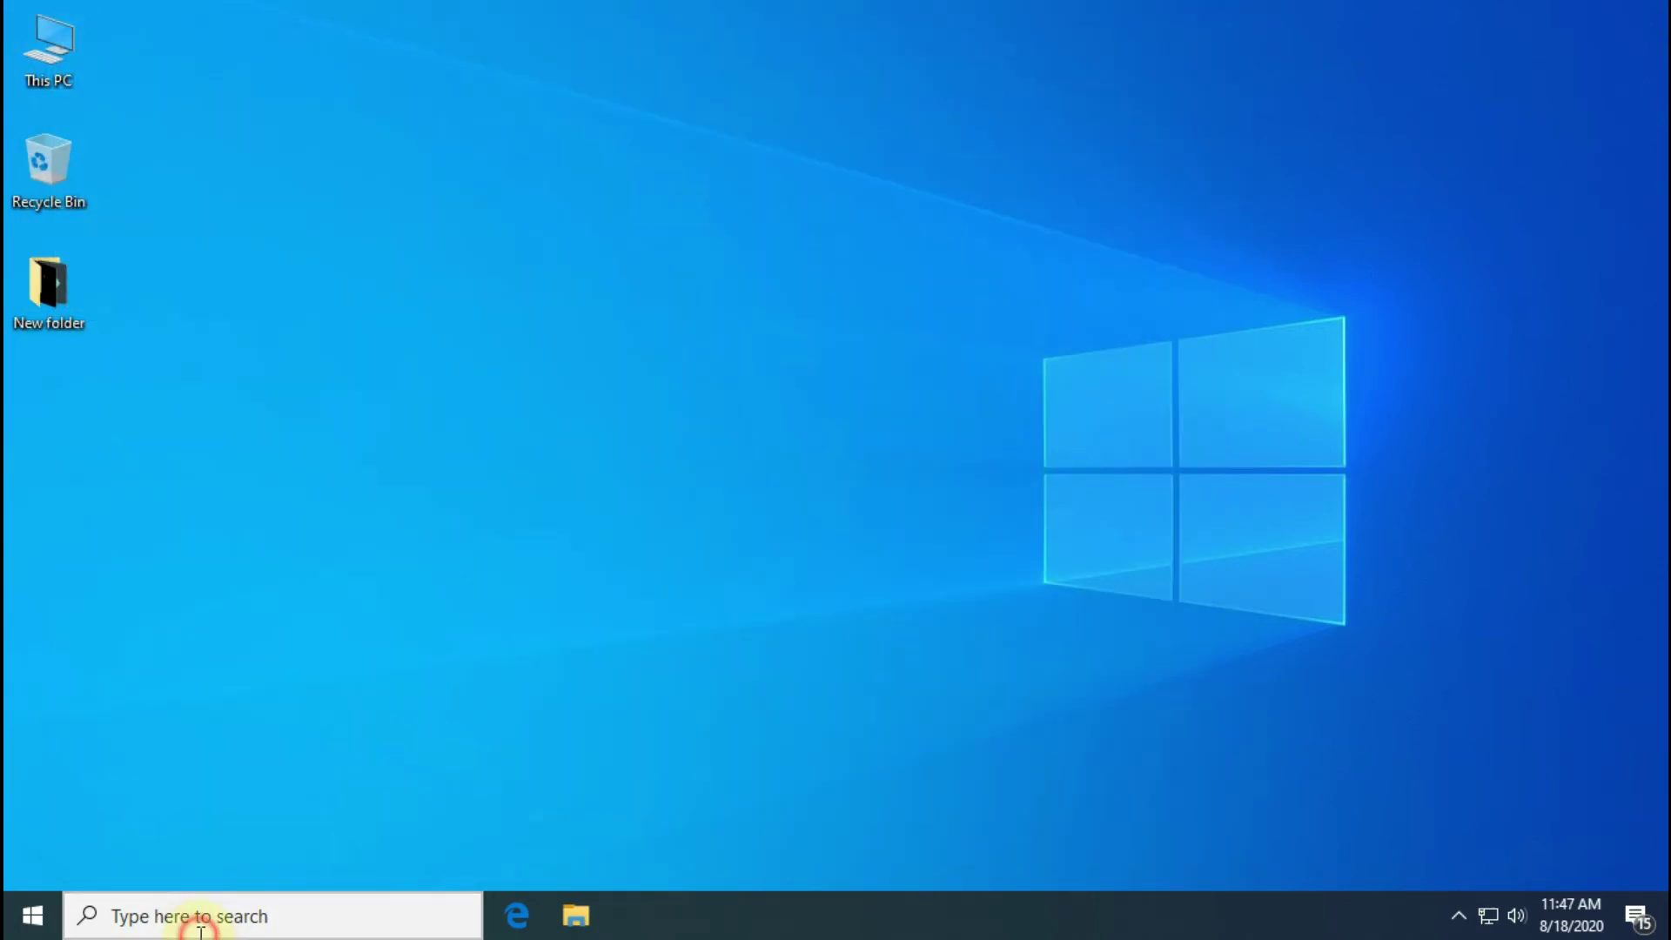
text(wi)
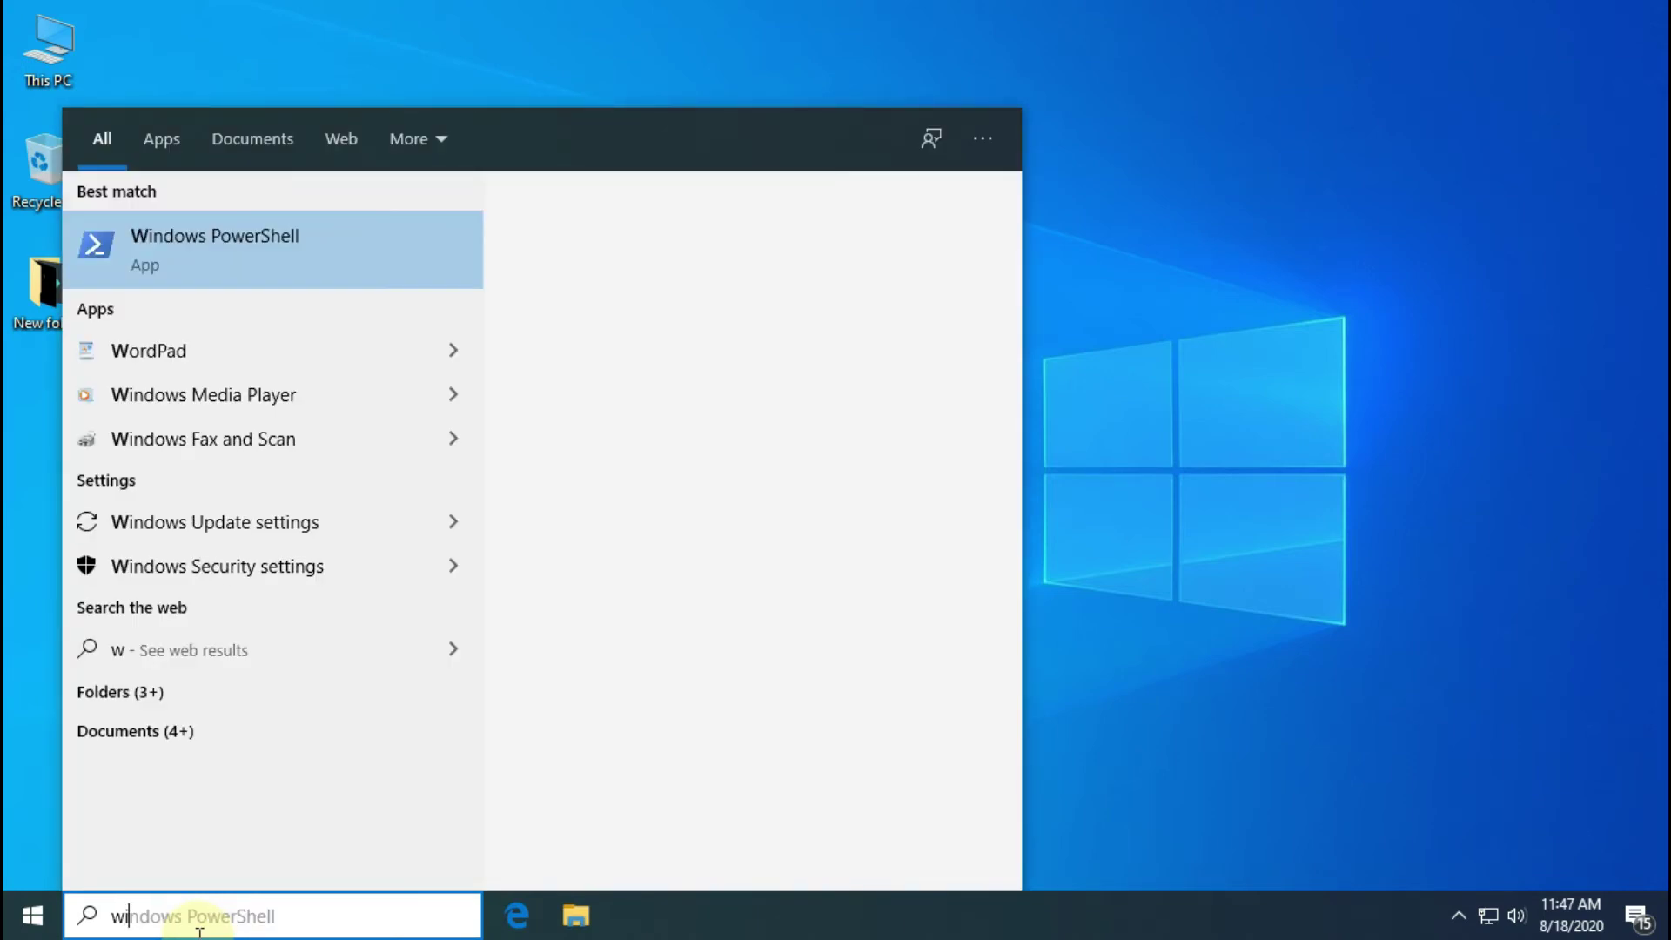
text(ndows)
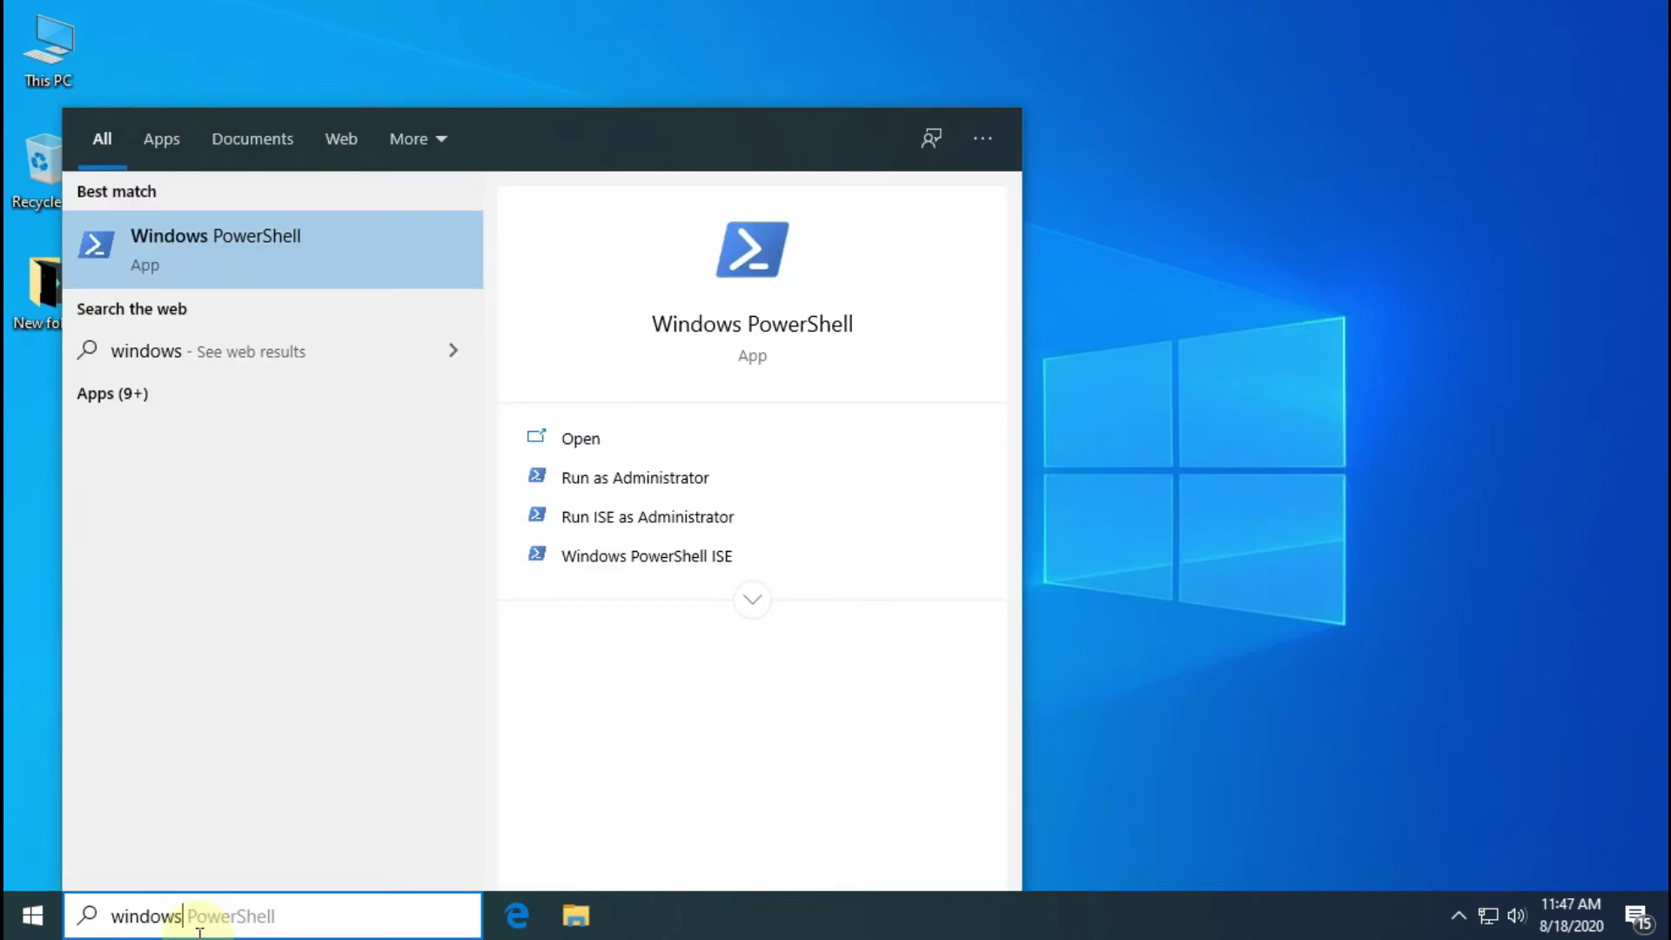
text( fea)
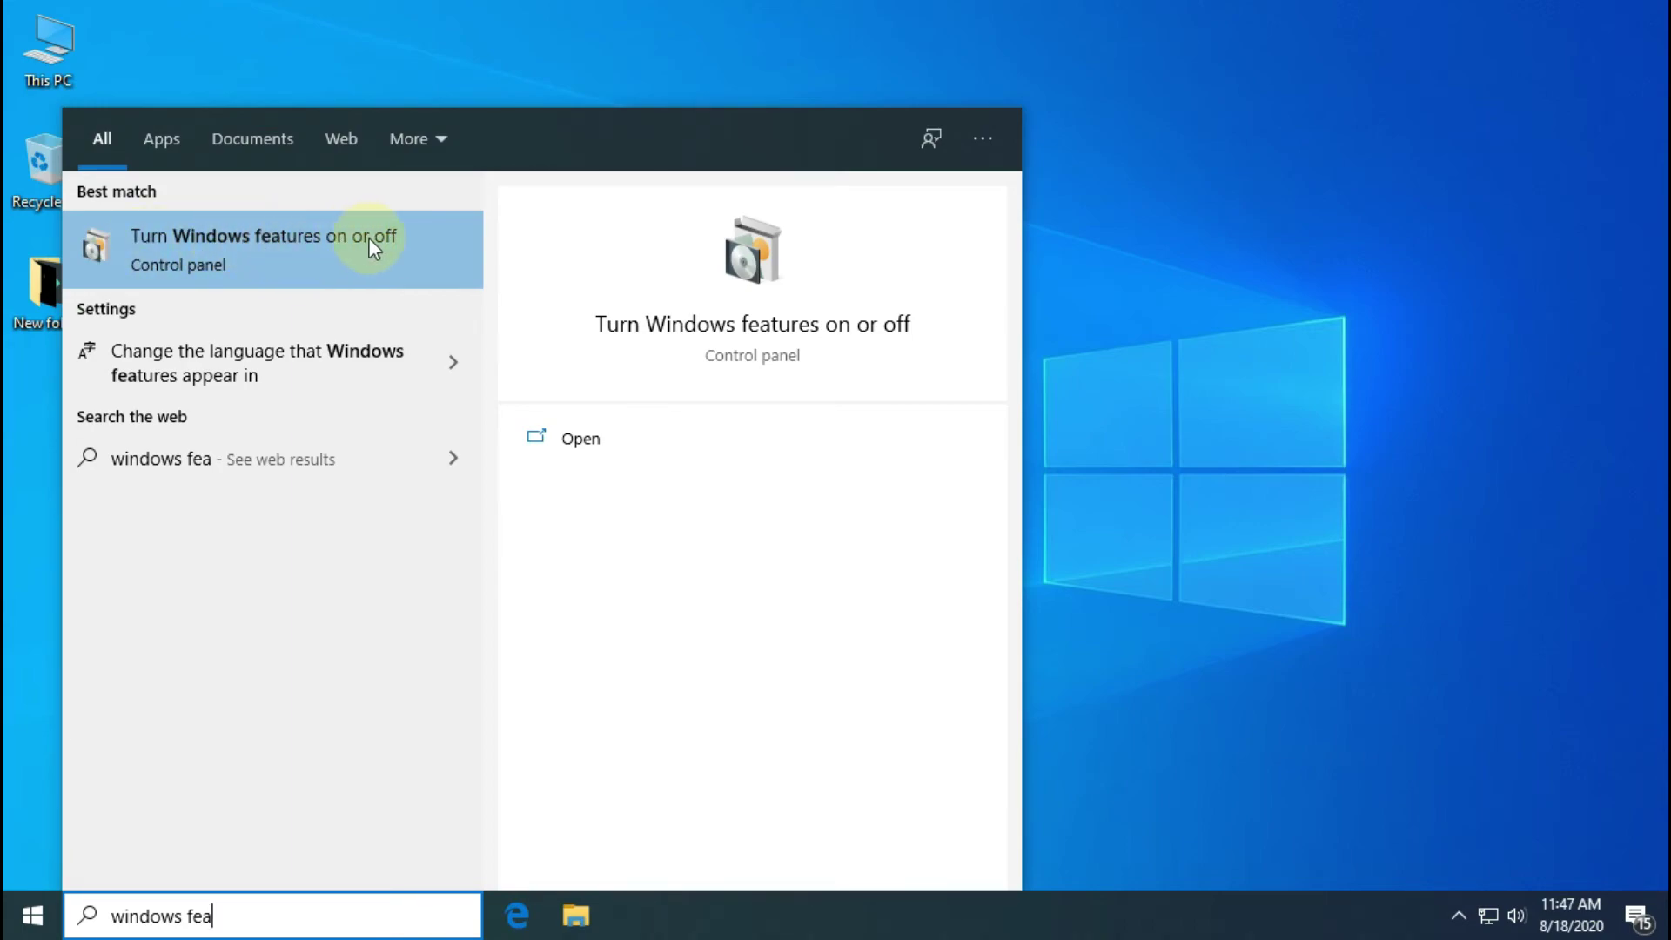
click(289, 250)
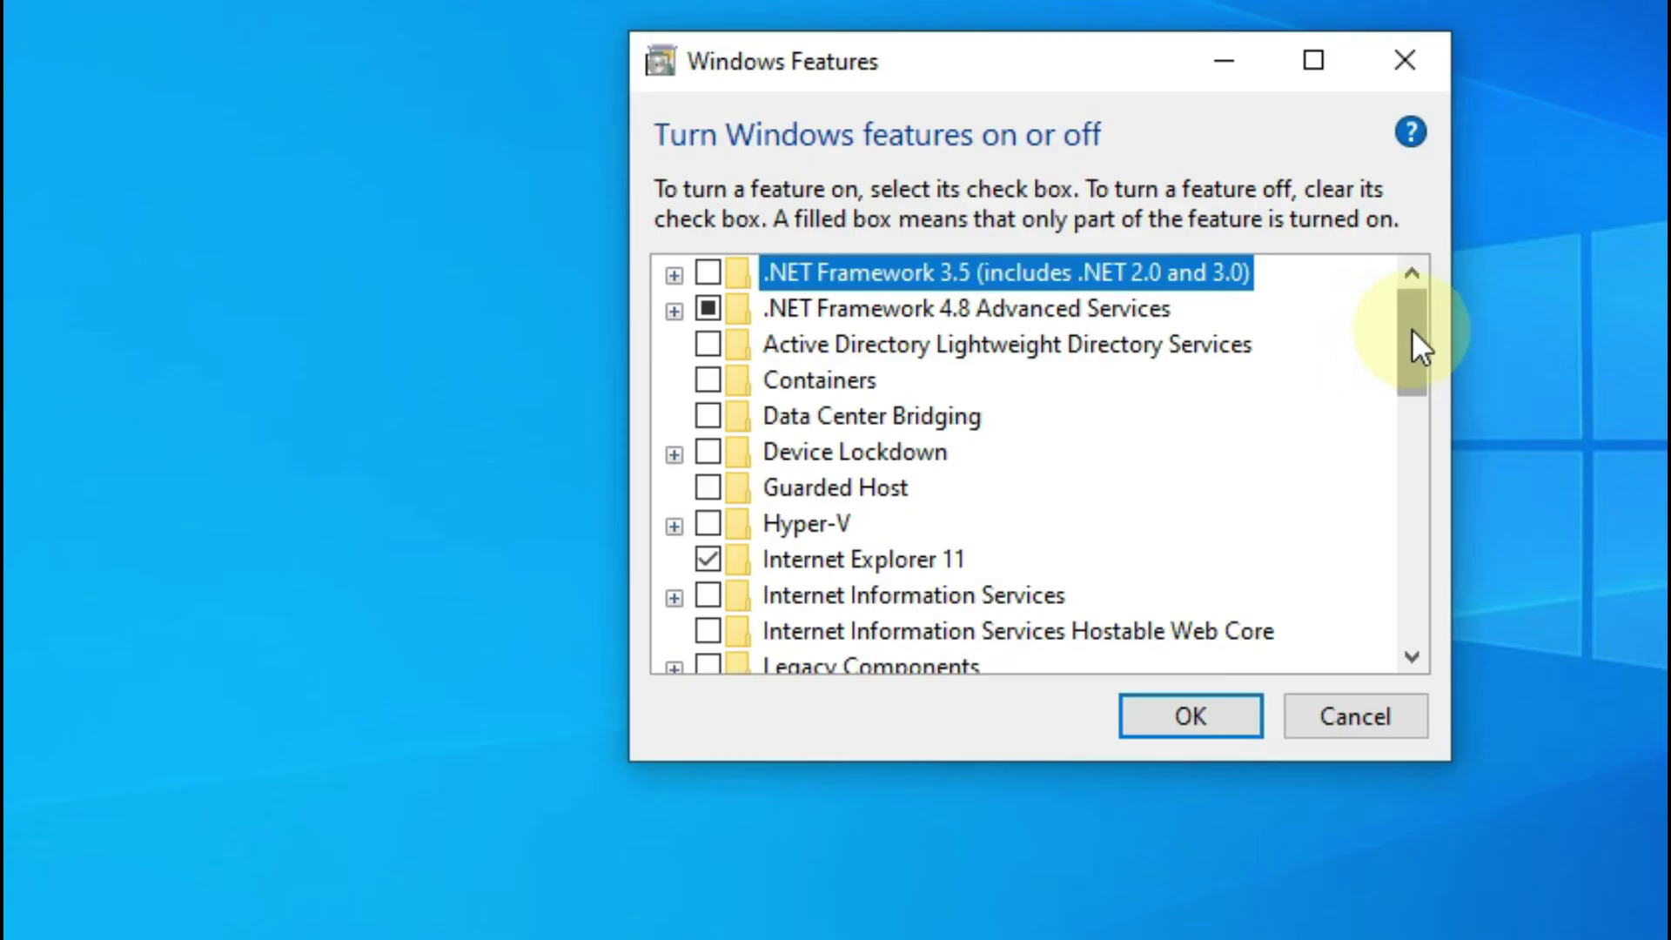
Step: Turn off the Windows Subsystem for Linux feature, apply the change and restart the computer
click(1072, 409)
drag(1413, 330, 1433, 597)
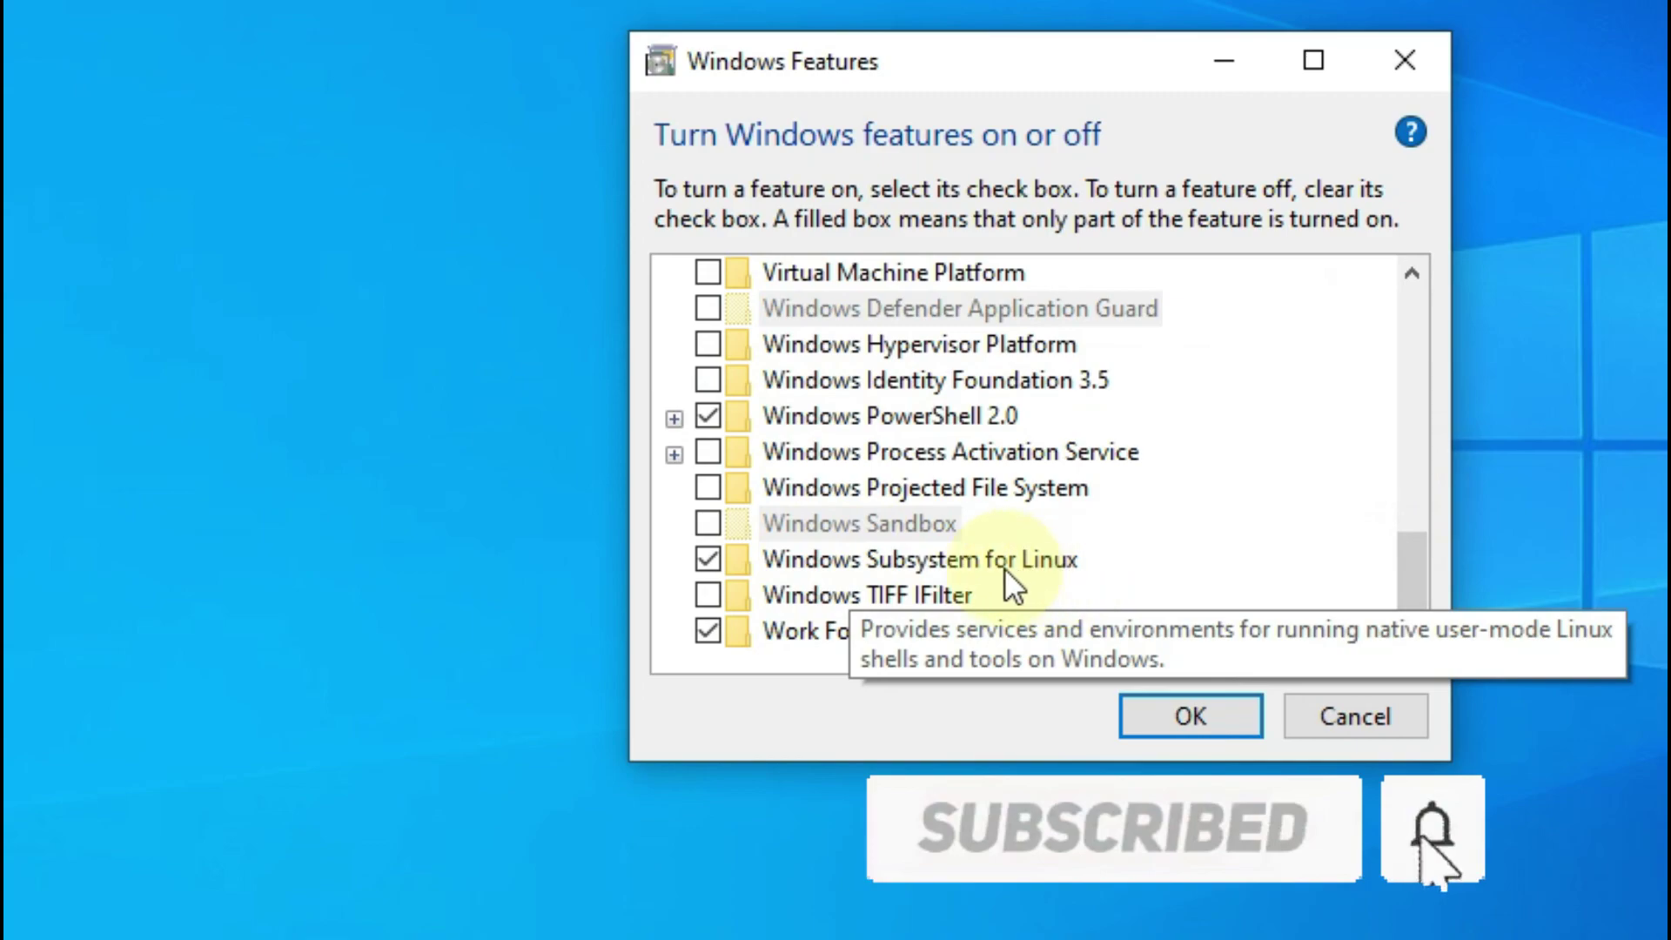
click(708, 562)
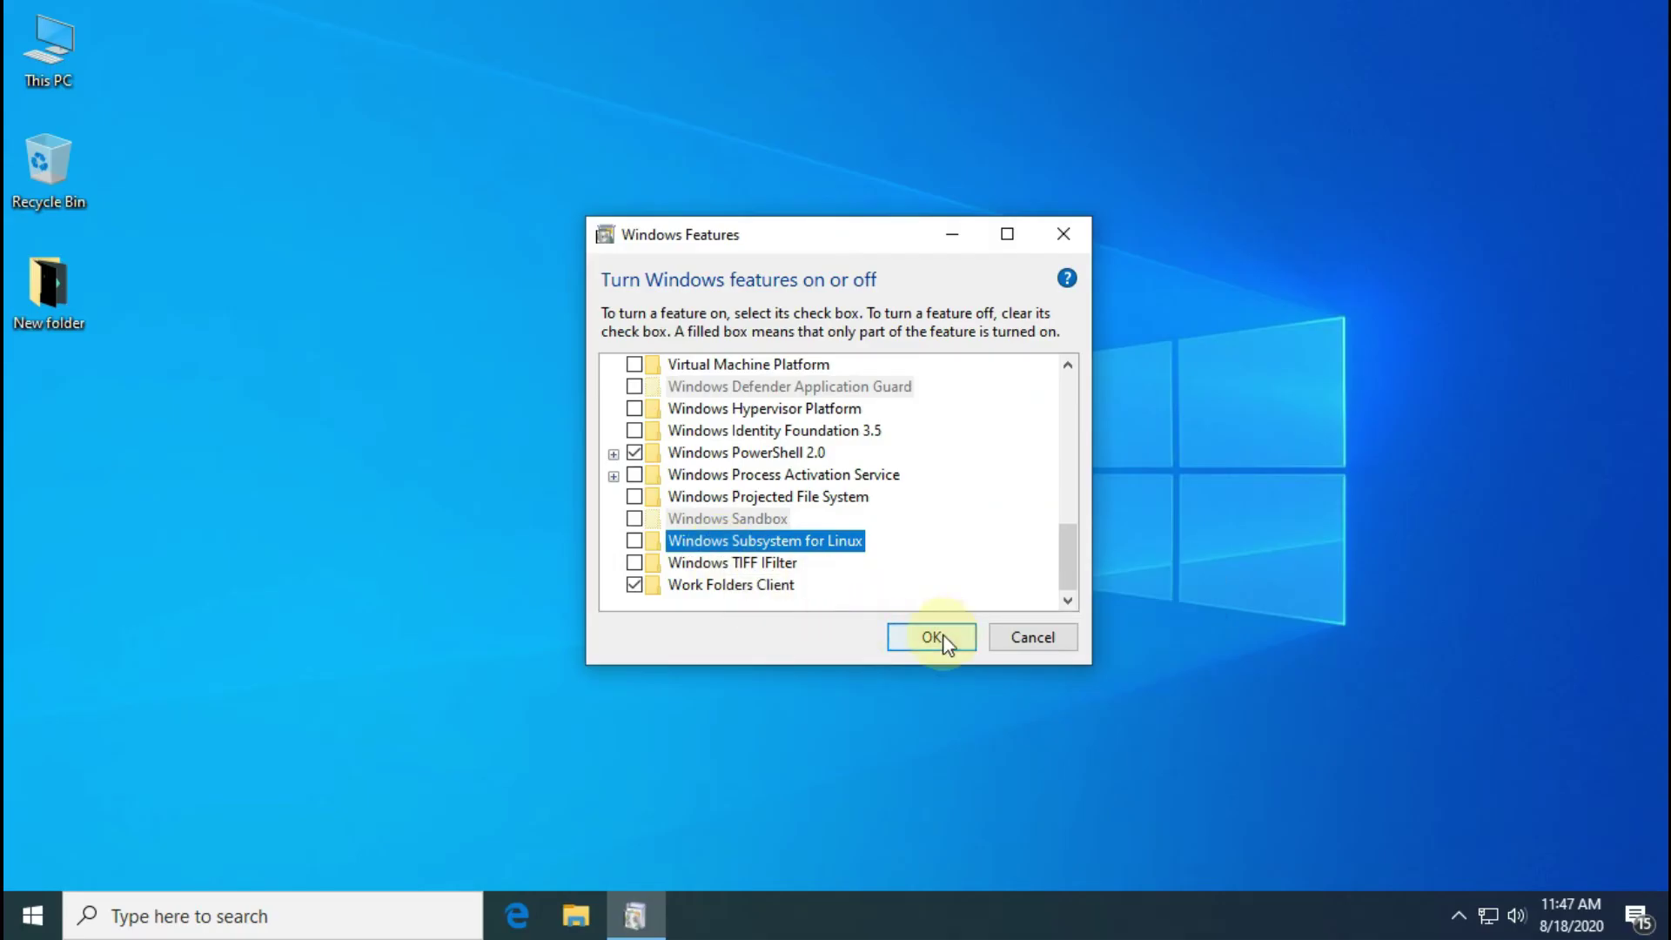
click(938, 641)
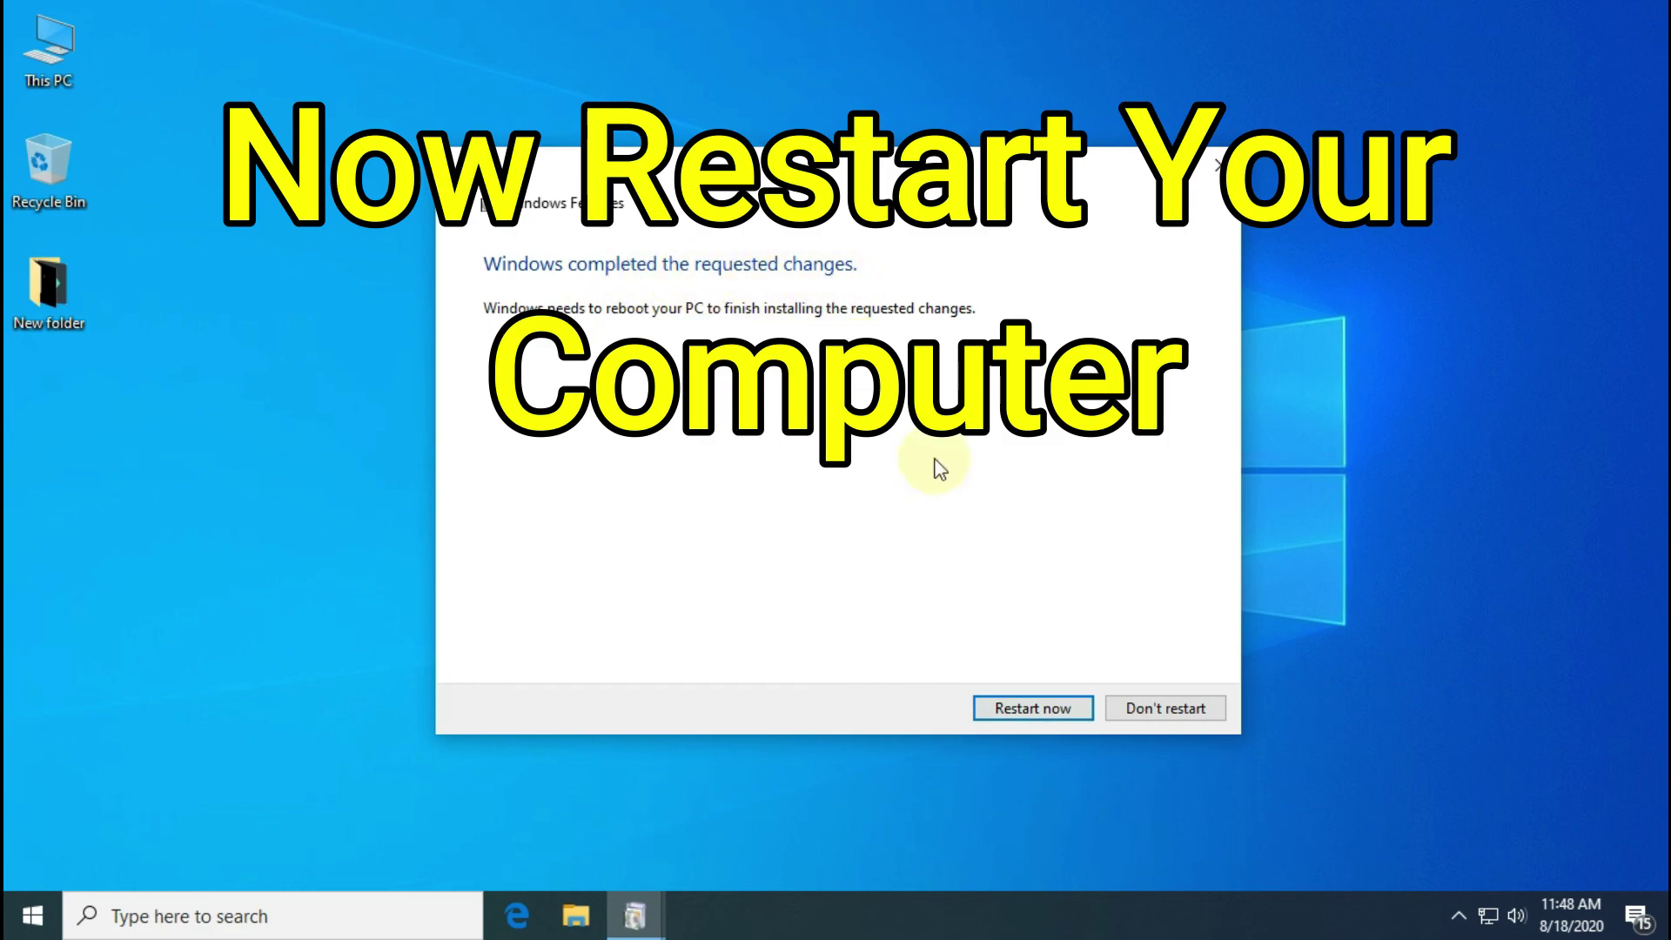
click(1032, 709)
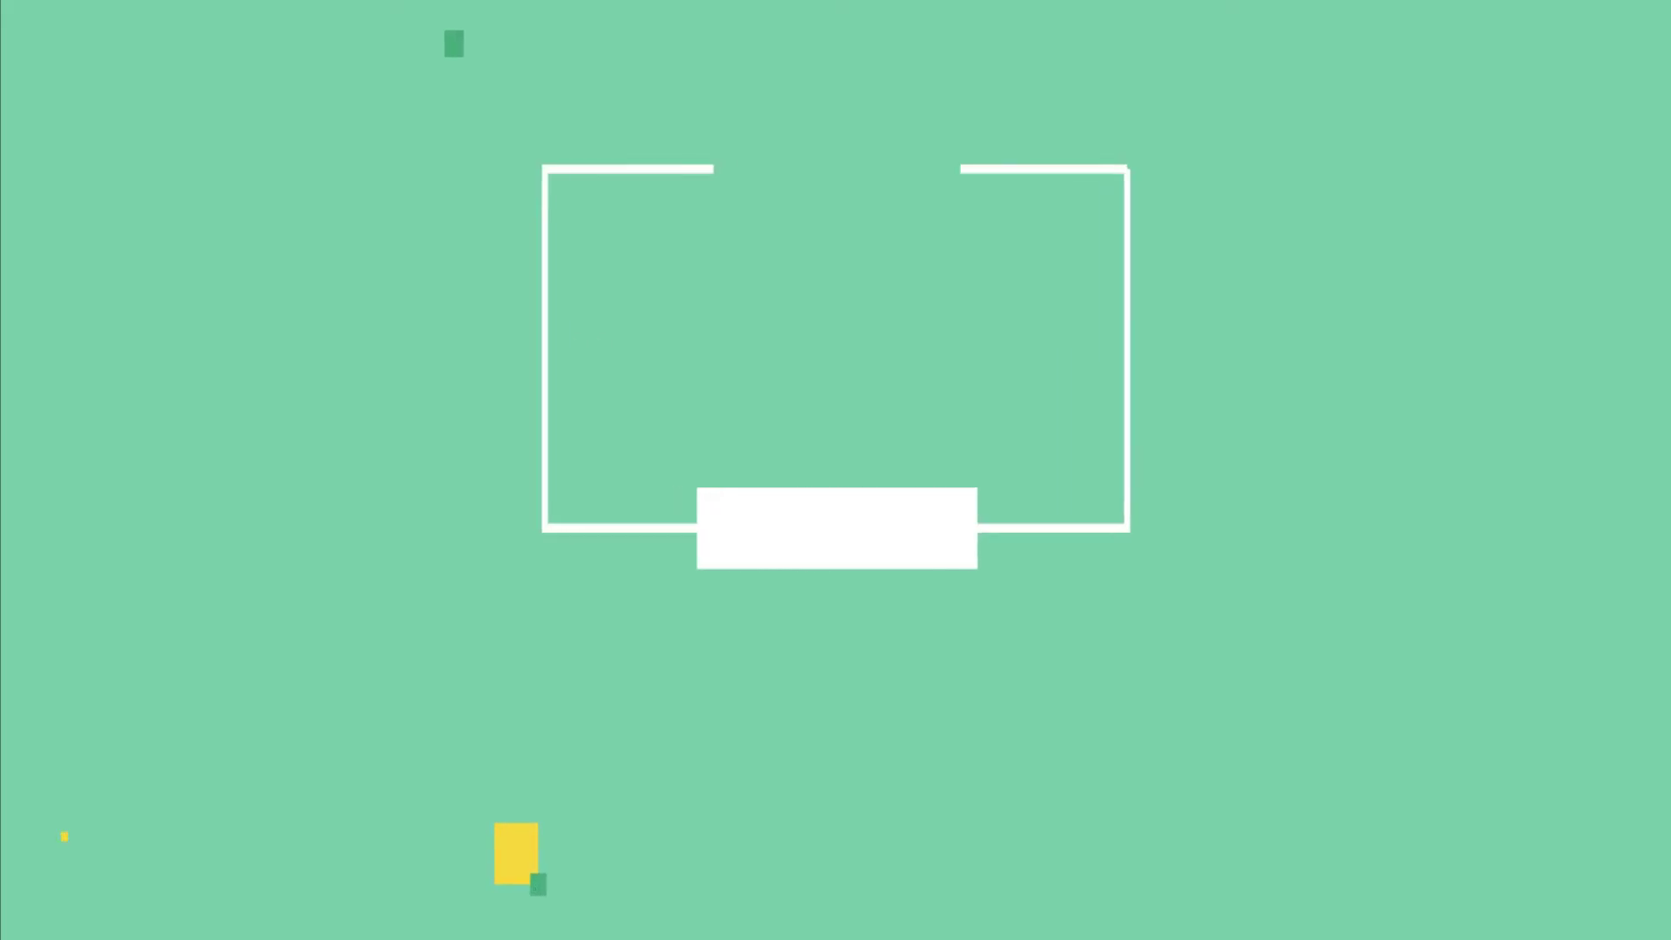